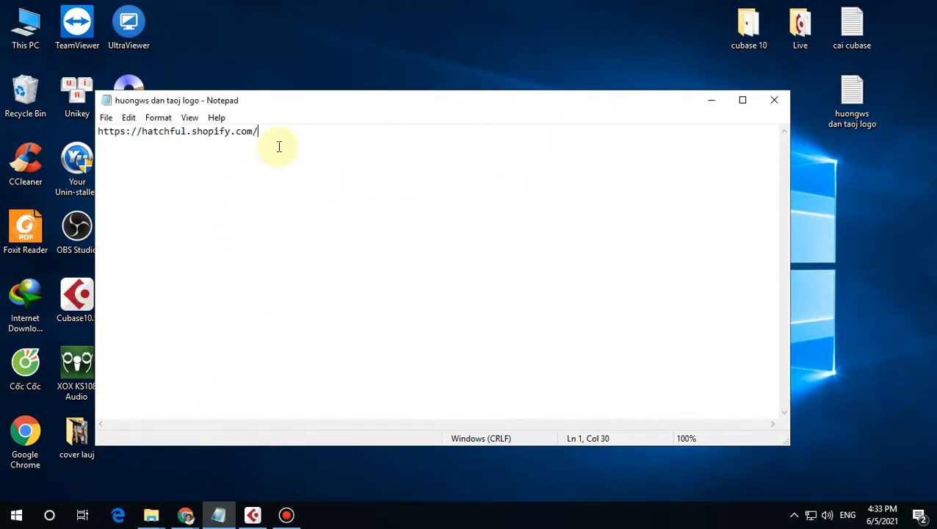
drag(281, 134, 84, 131)
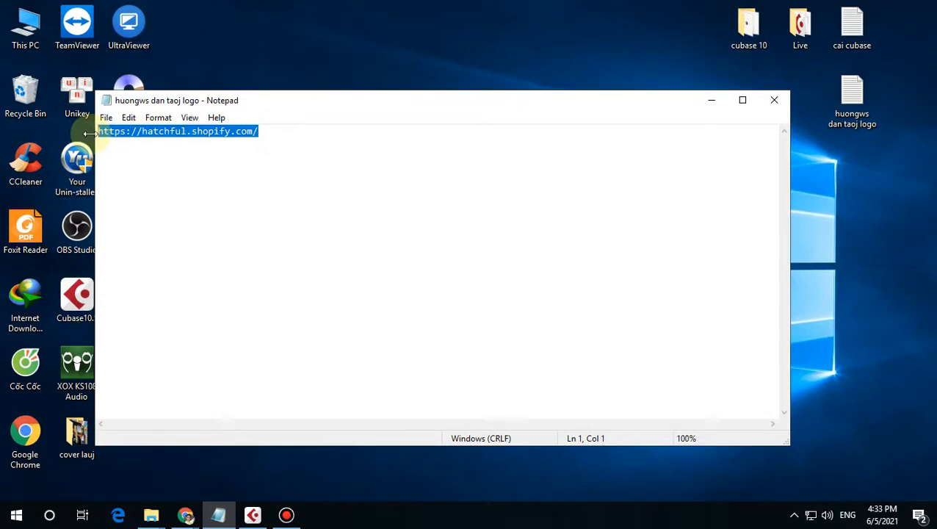
right_click(170, 131)
click(223, 174)
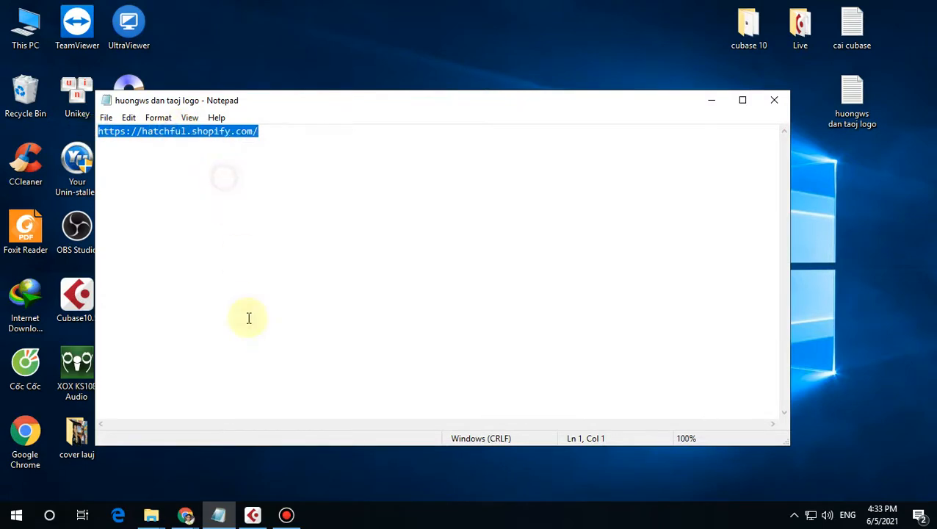
click(193, 512)
click(104, 443)
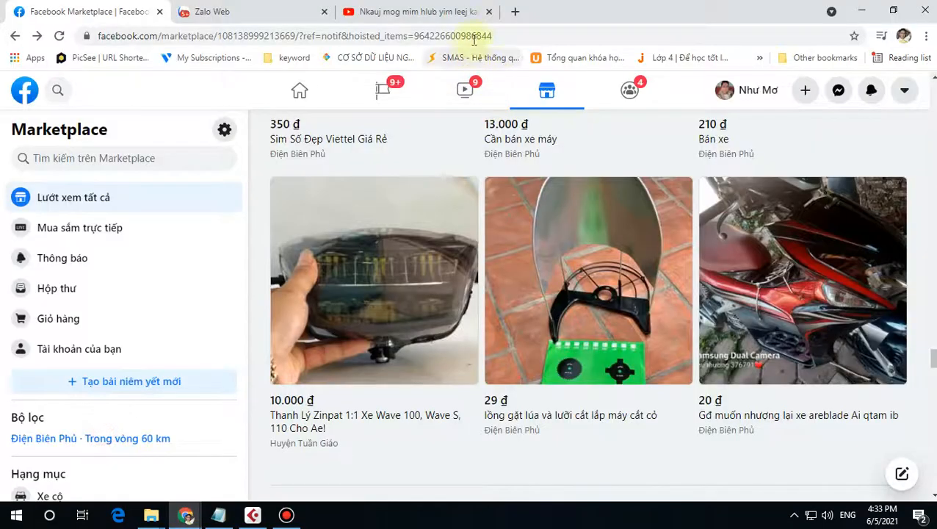
click(512, 12)
right_click(485, 35)
click(521, 125)
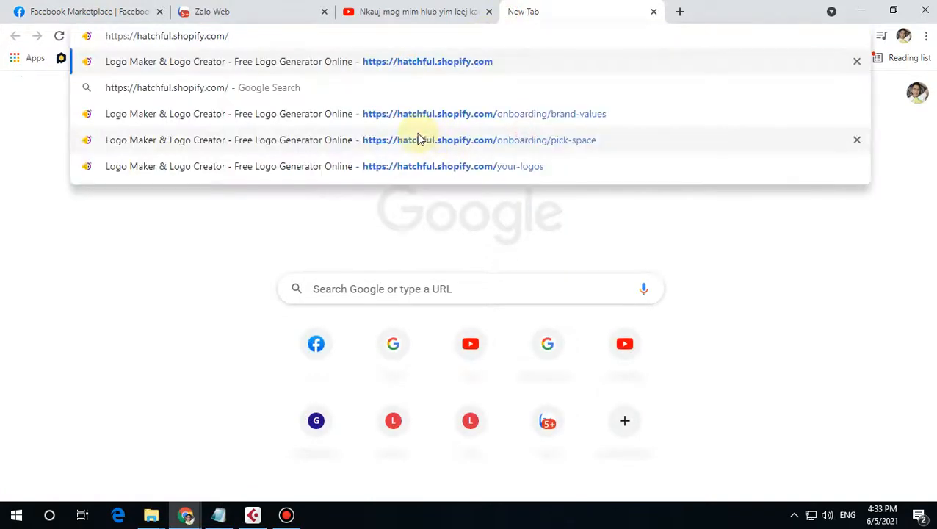
key(Return)
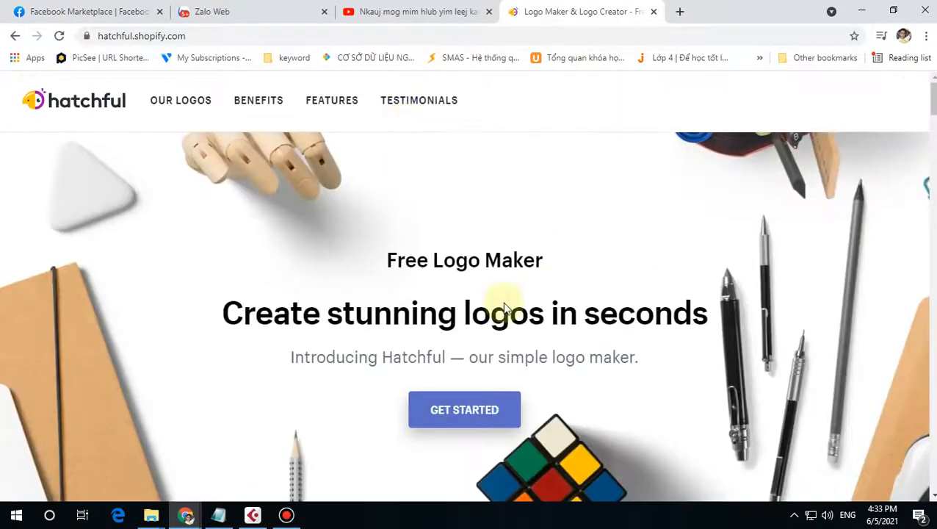
Step: Start the logo maker and confirm Tech as the business category
scroll(463, 308, down, 2)
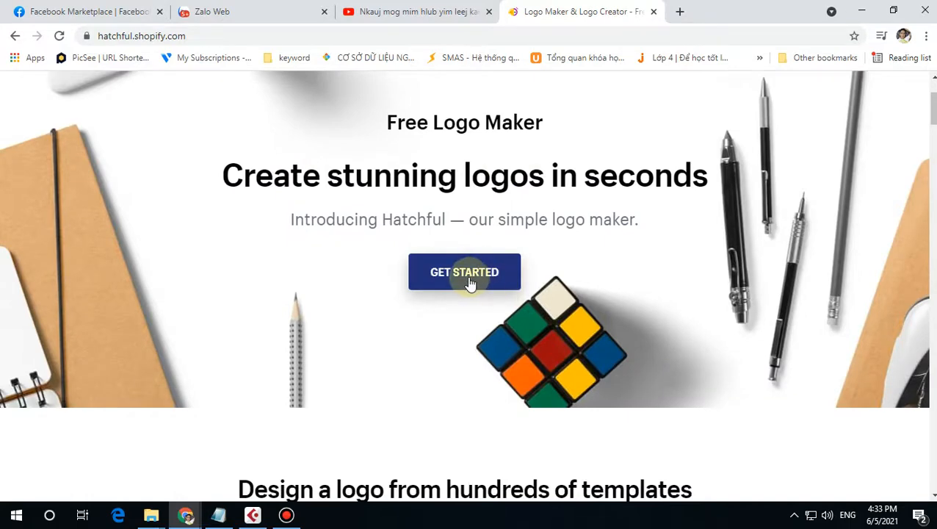
click(470, 282)
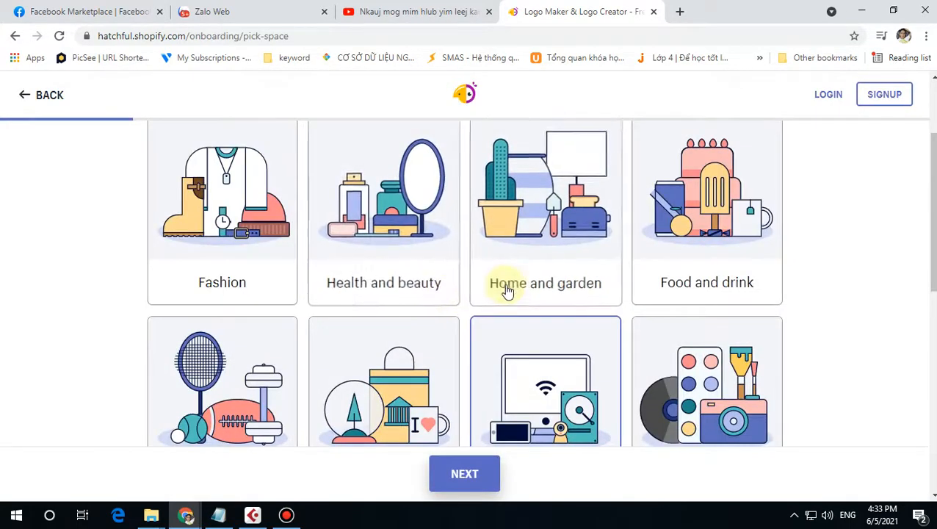
scroll(514, 289, down, 2)
scroll(516, 289, down, 5)
scroll(506, 276, up, 5)
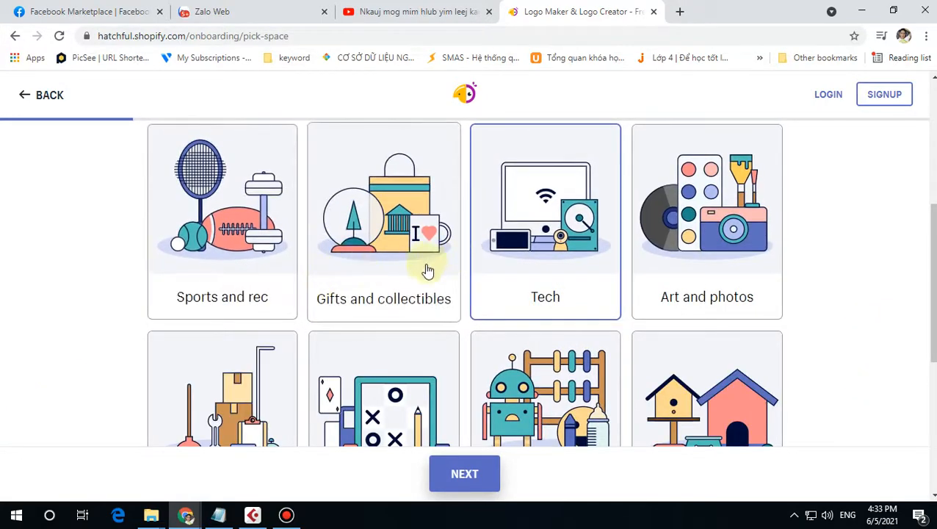
scroll(220, 308, down, 3)
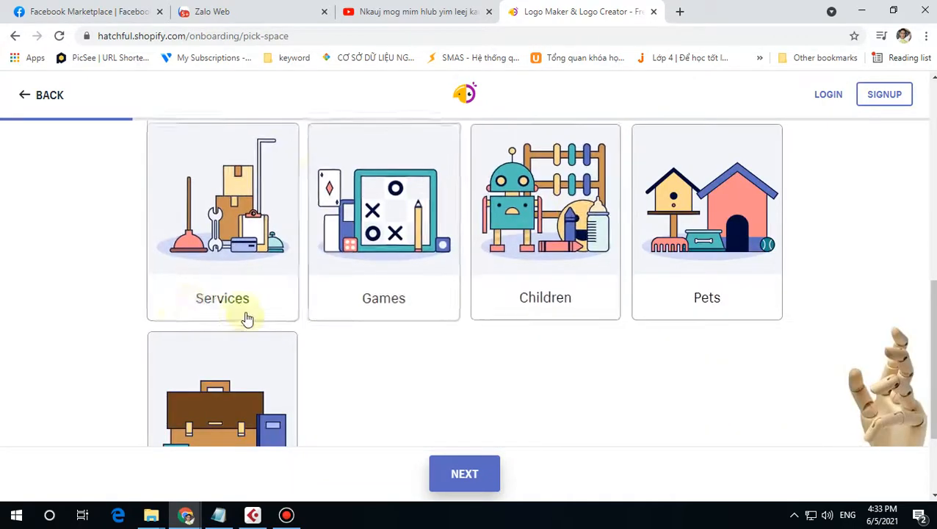
scroll(246, 317, up, 4)
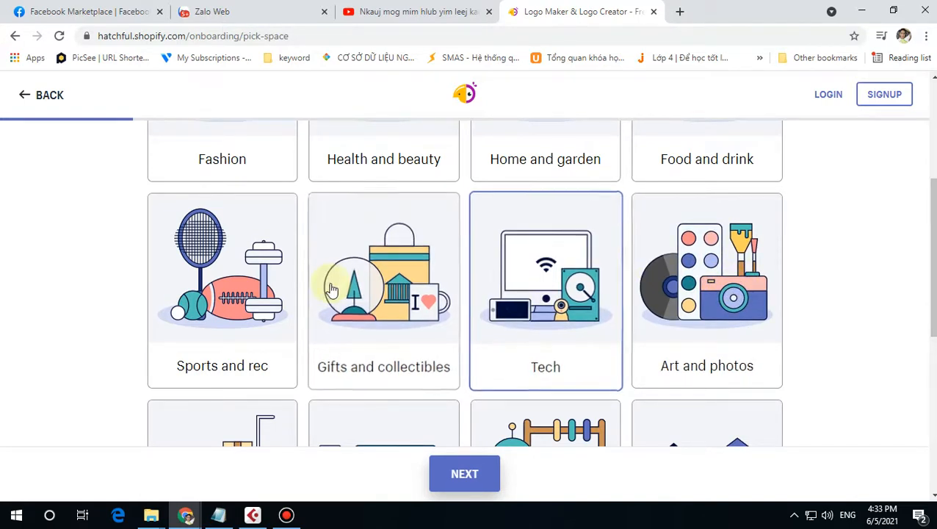
click(470, 477)
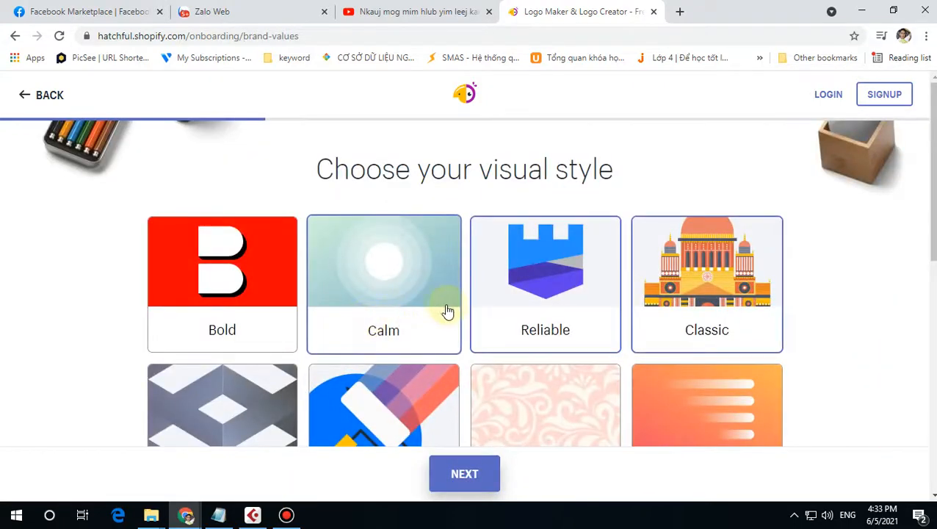
Step: Pick Calm, Reliable and Classic as the visual styles and continue
scroll(455, 304, down, 3)
scroll(478, 303, down, 3)
scroll(547, 305, down, 2)
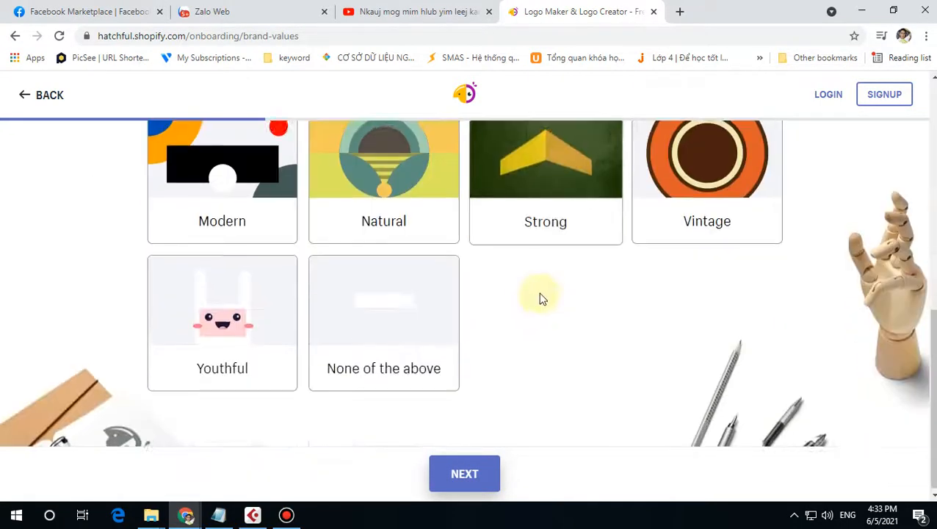
scroll(525, 299, up, 5)
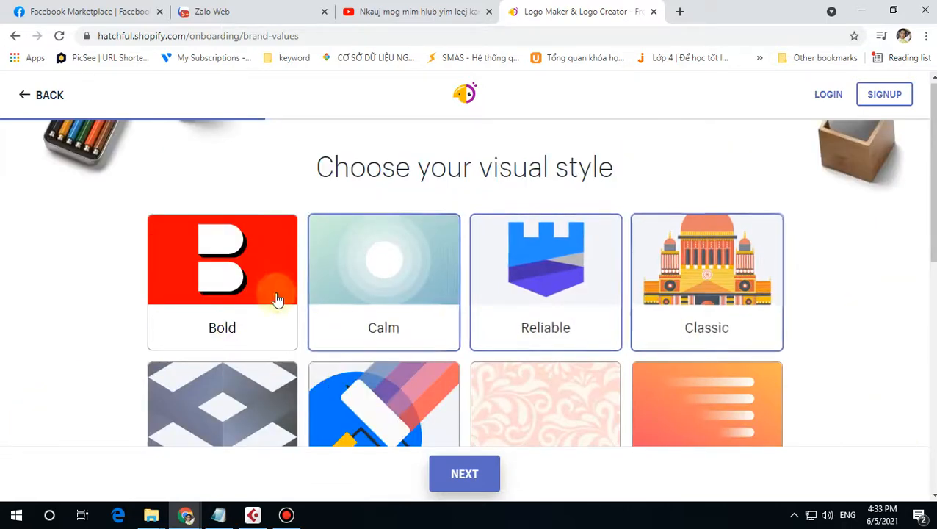
click(276, 299)
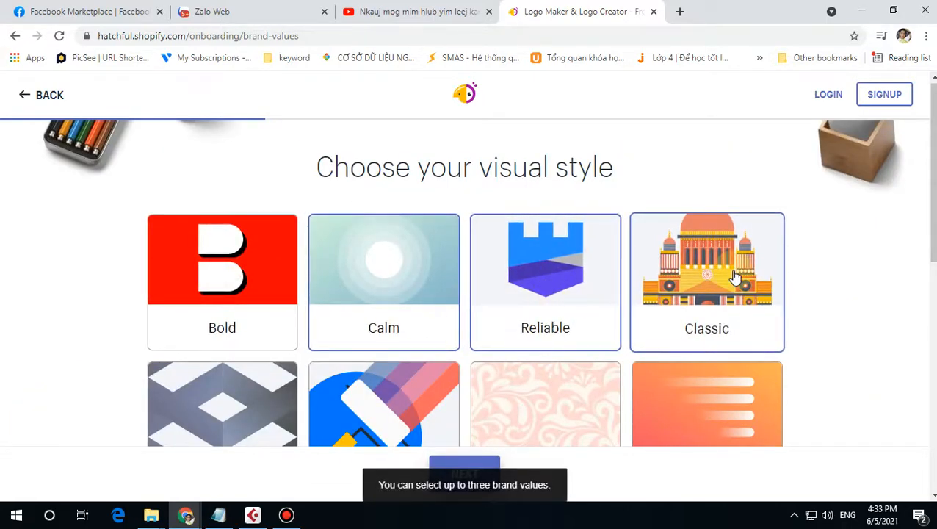
click(451, 271)
click(514, 268)
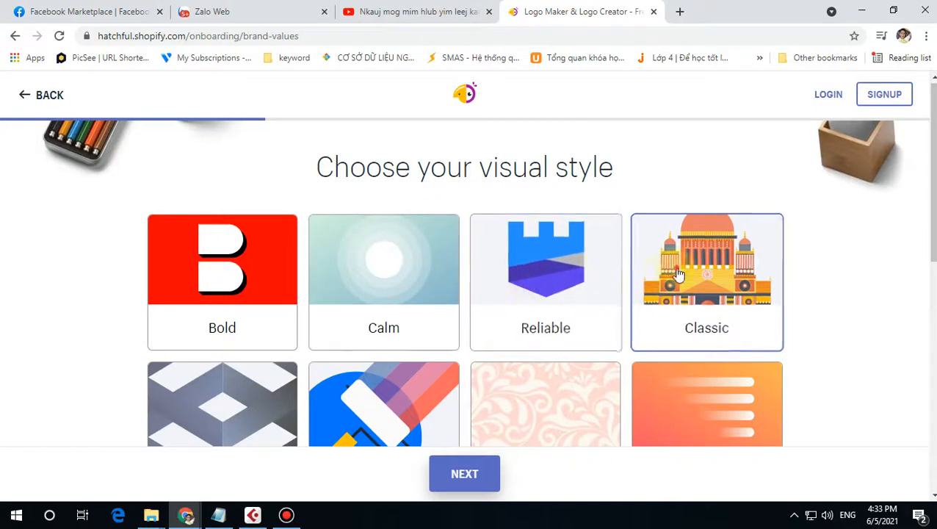
click(673, 272)
click(377, 272)
click(560, 272)
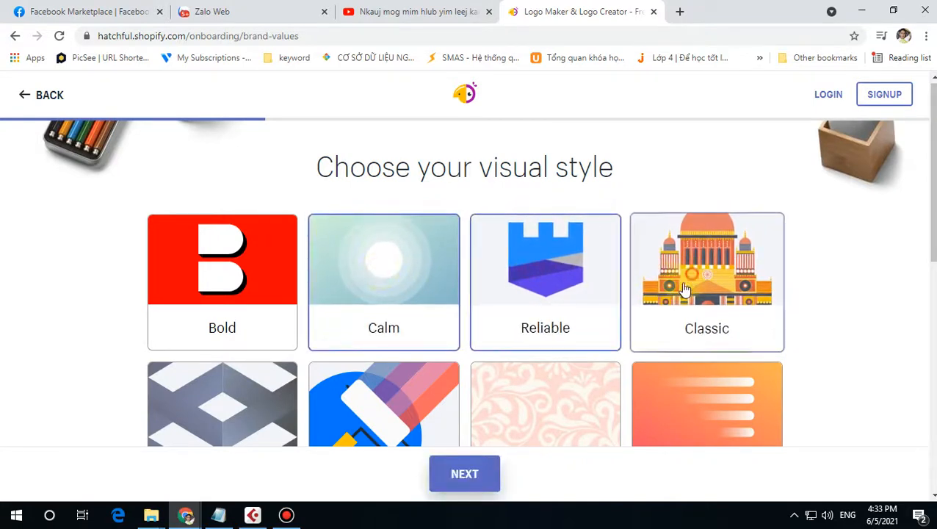
click(673, 271)
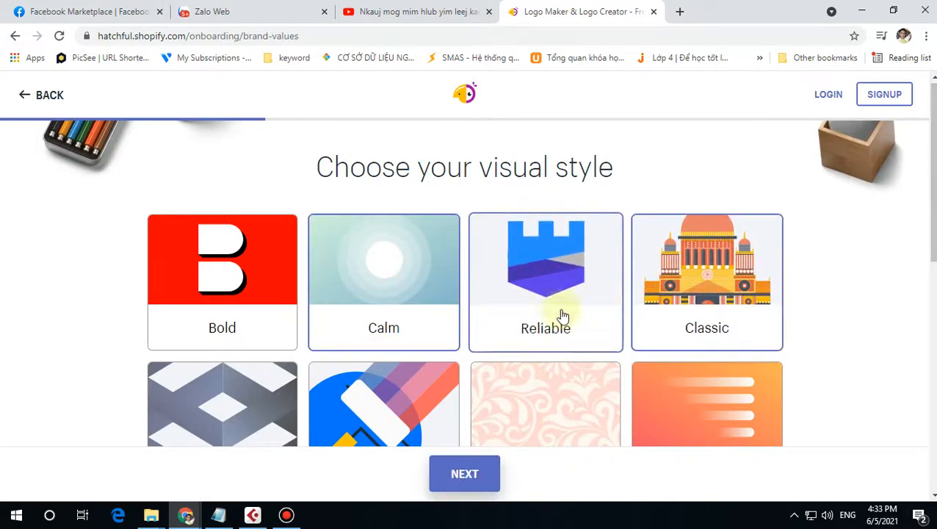
click(455, 488)
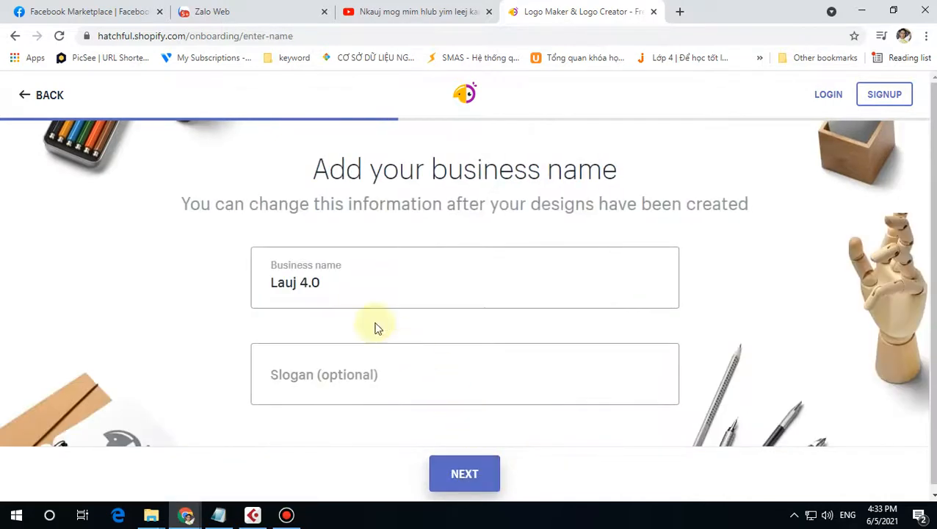
Step: Keep 'Lauj 4.0' as the business name and continue to the usage question
click(333, 286)
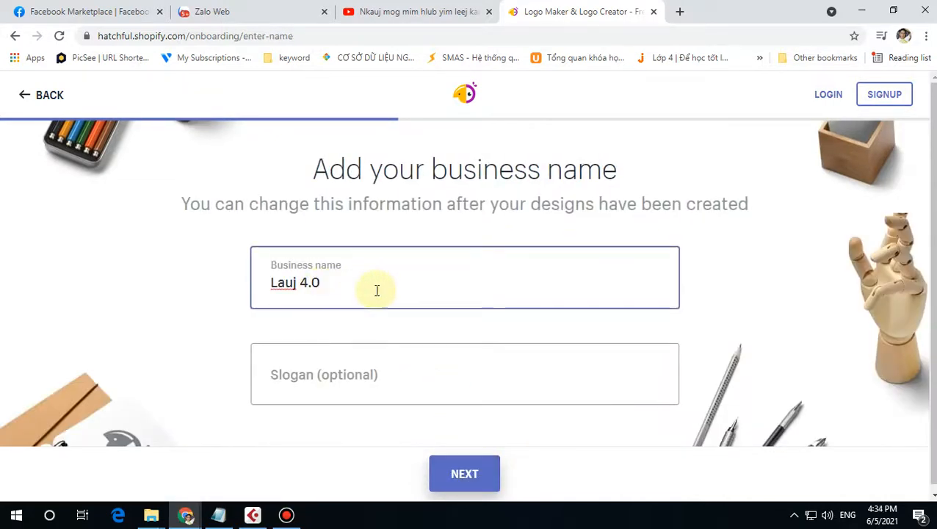
drag(373, 282, 237, 286)
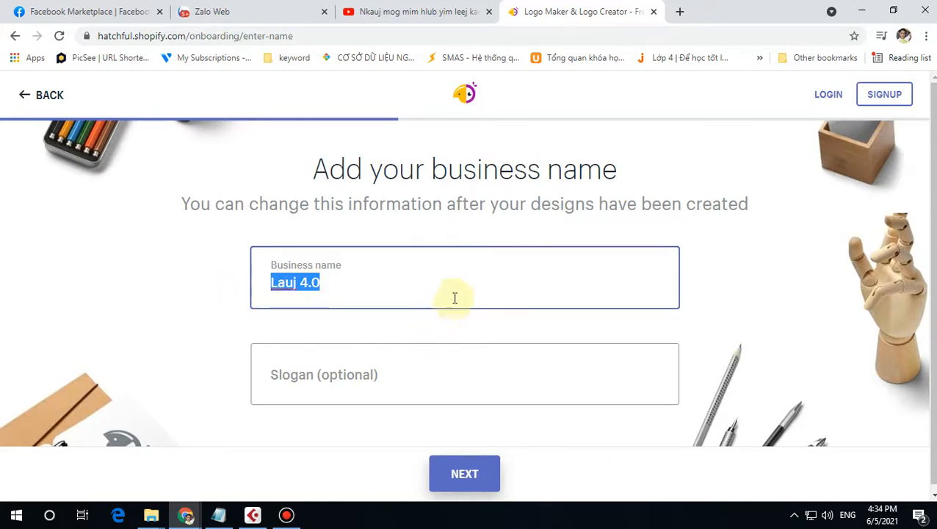
drag(359, 282, 229, 283)
click(323, 378)
click(345, 285)
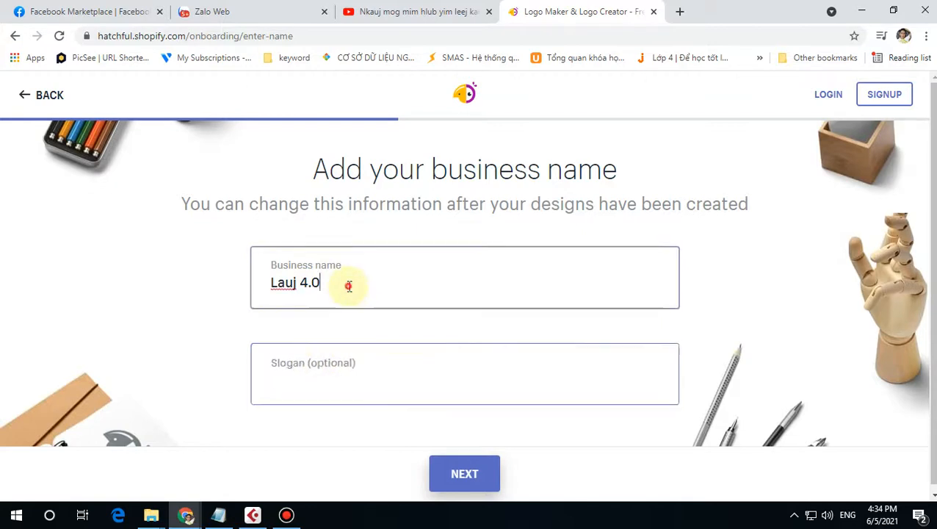
drag(342, 282, 242, 283)
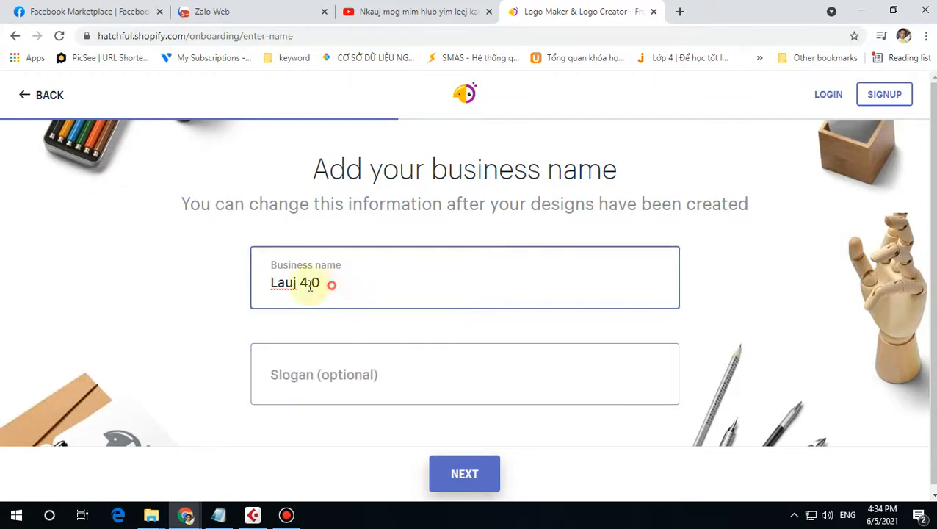
drag(309, 285, 232, 286)
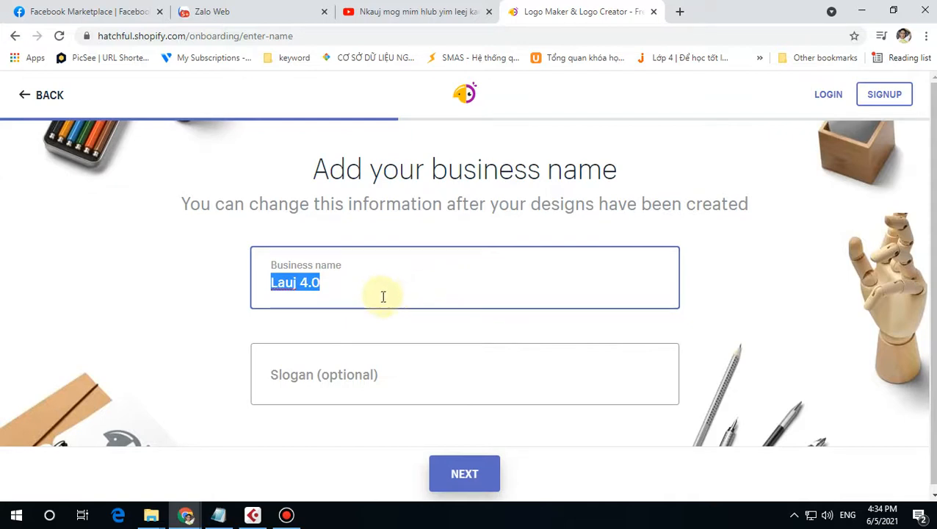
click(464, 474)
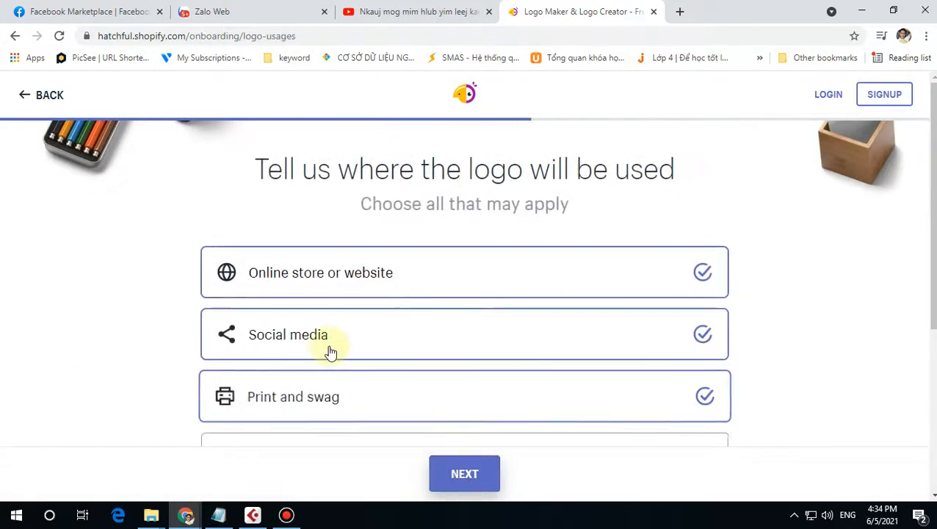
Step: Mark the logo for use on an online store or website and on social media
click(708, 293)
click(703, 334)
scroll(705, 343, down, 3)
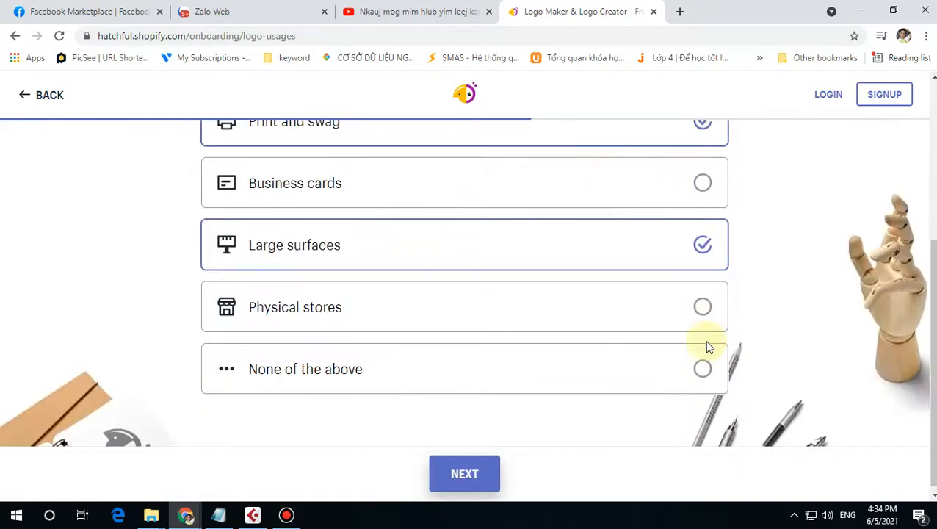
scroll(705, 341, up, 3)
click(705, 282)
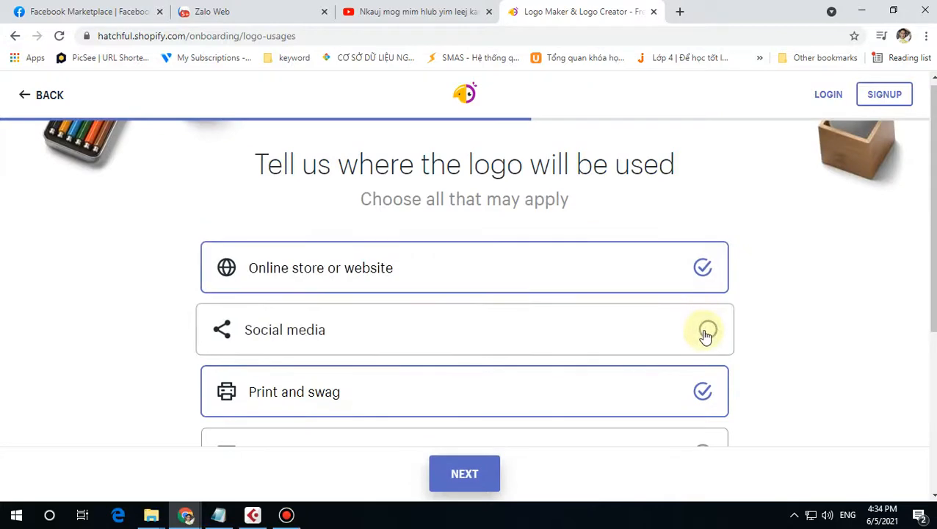
click(705, 328)
scroll(557, 376, down, 2)
scroll(478, 345, up, 2)
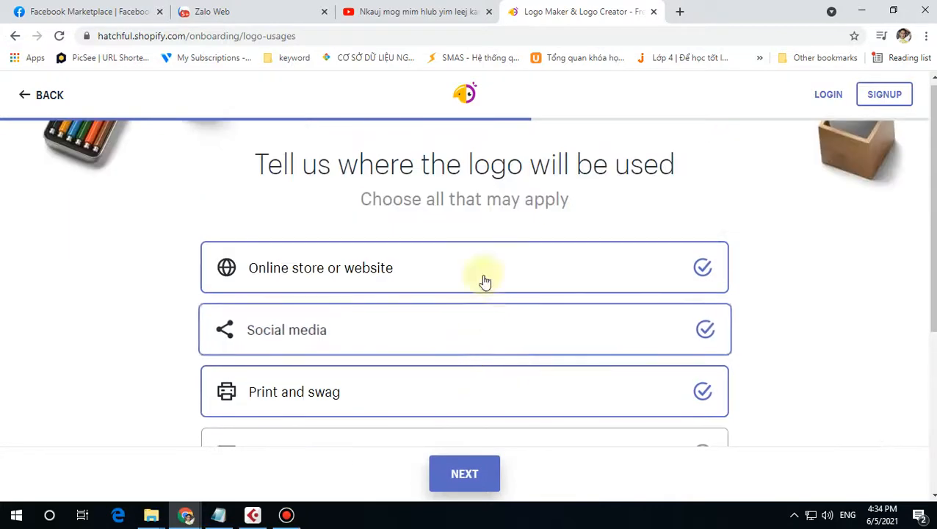
Step: Generate the Lauj 4.0 logo designs and scroll through the gallery
click(461, 476)
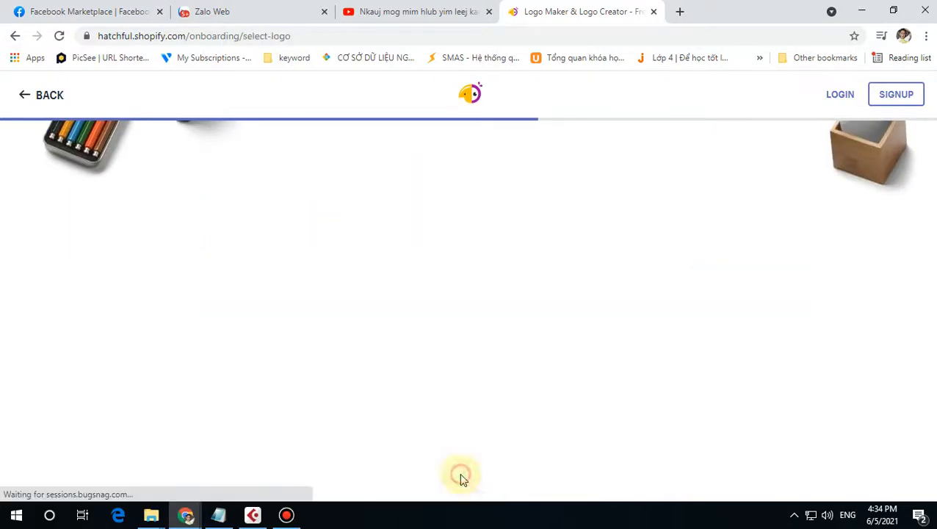
scroll(726, 286, down, 1)
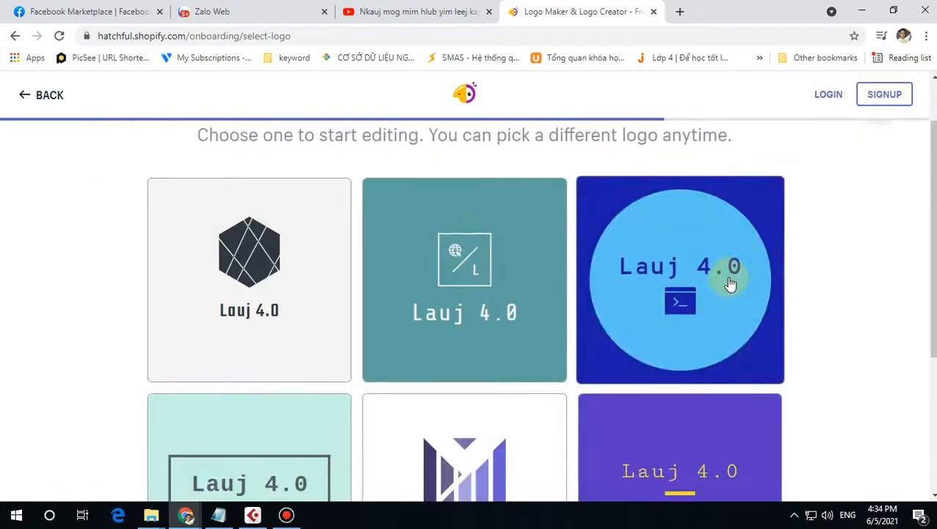
scroll(724, 286, down, 12)
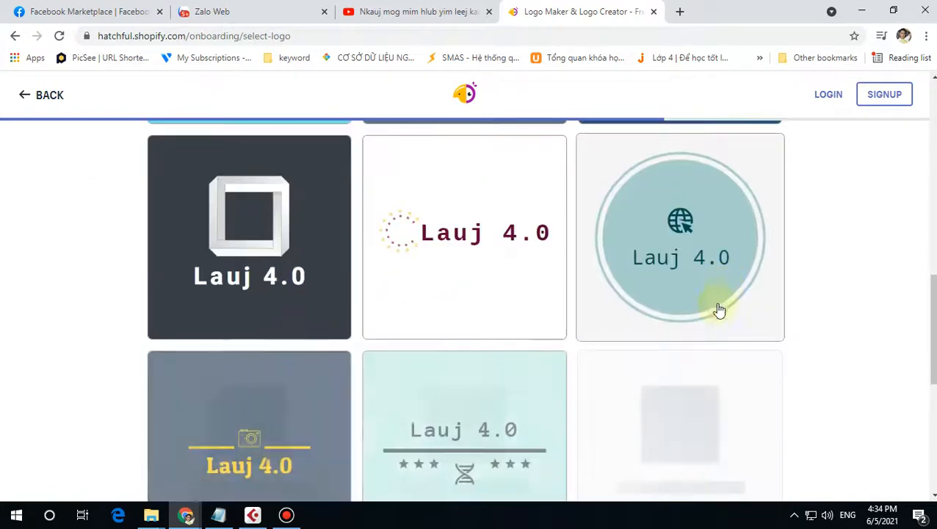
scroll(632, 336, down, 12)
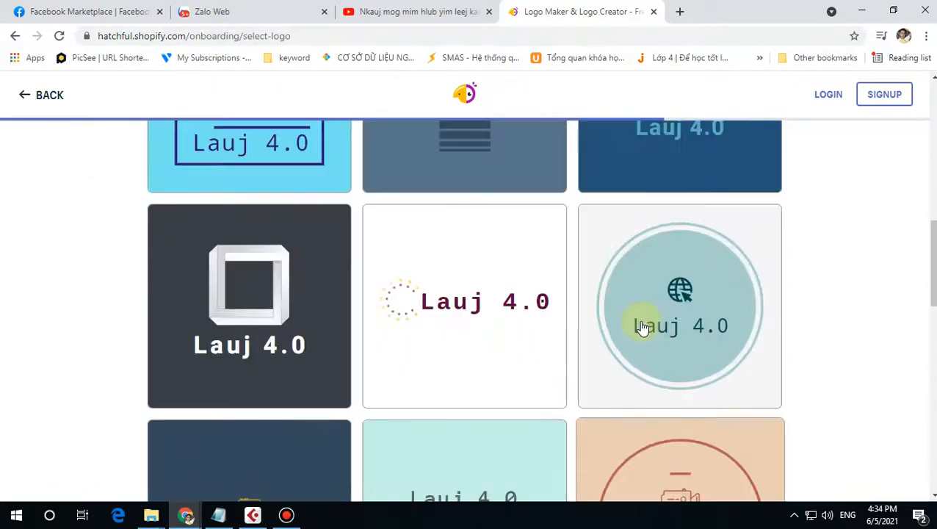
scroll(672, 326, up, 7)
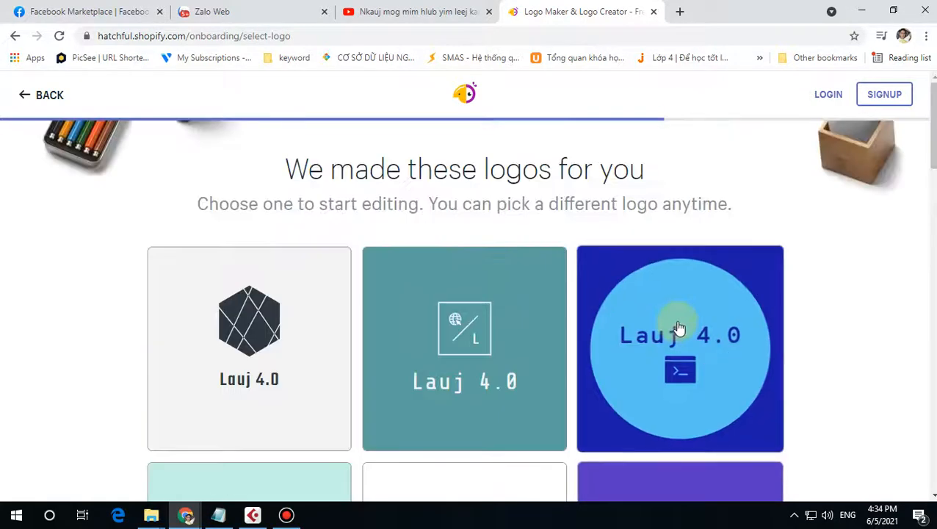
scroll(676, 338, down, 7)
scroll(679, 345, down, 6)
scroll(691, 345, up, 2)
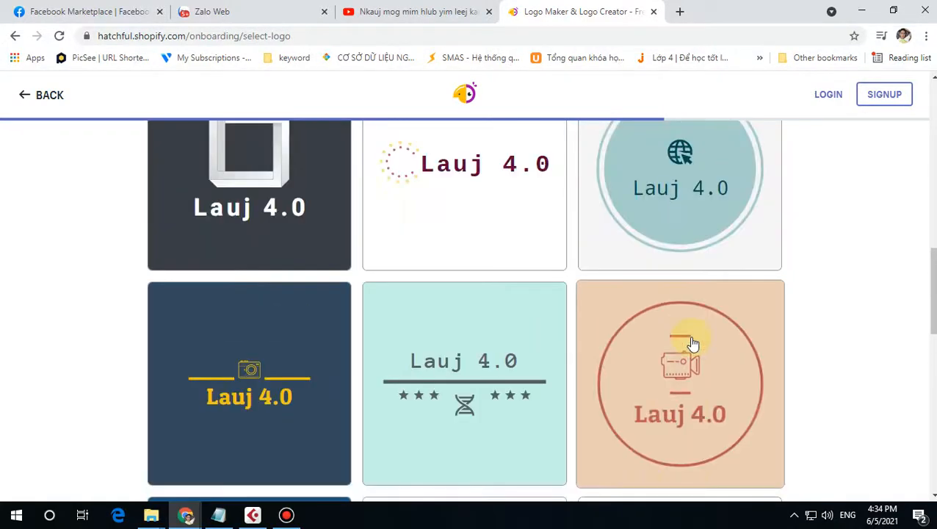
scroll(696, 307, up, 1)
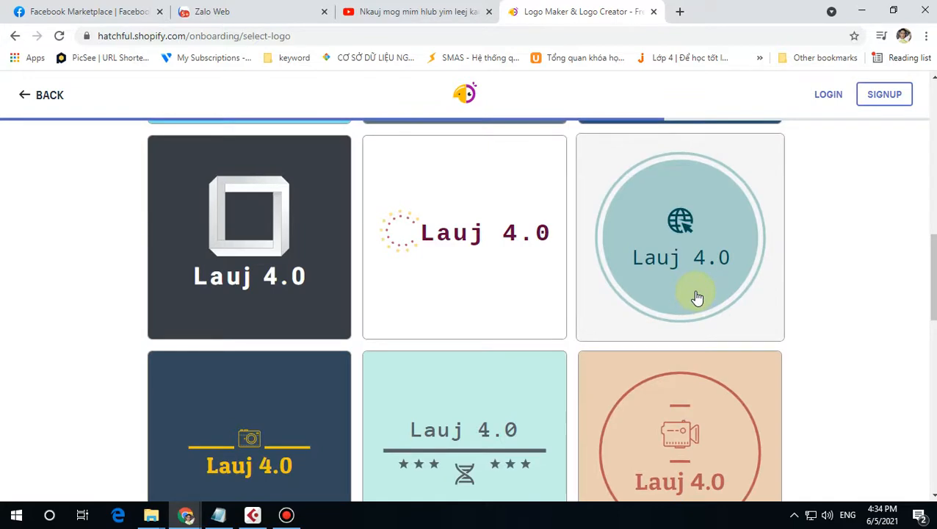
scroll(698, 297, down, 2)
Step: Open the peach circular camera logo in the editor and browse its font options
click(693, 304)
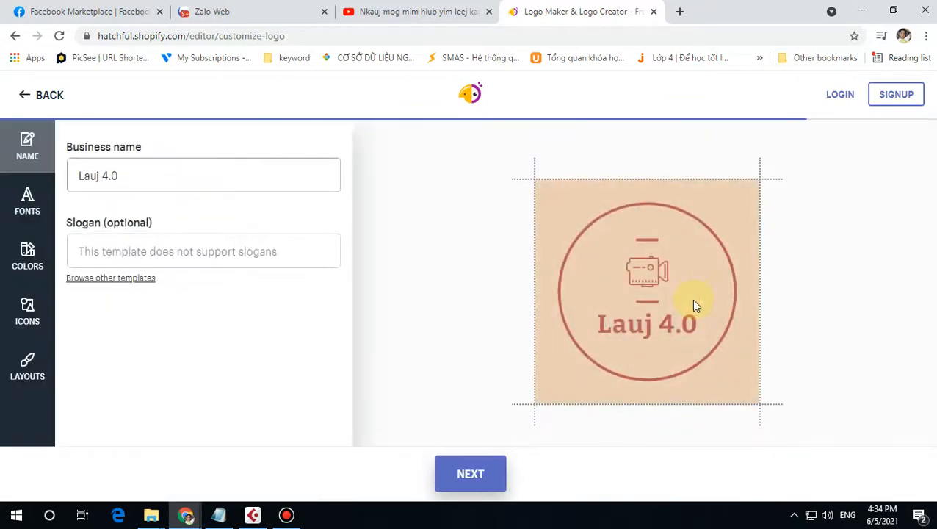
click(168, 176)
click(24, 151)
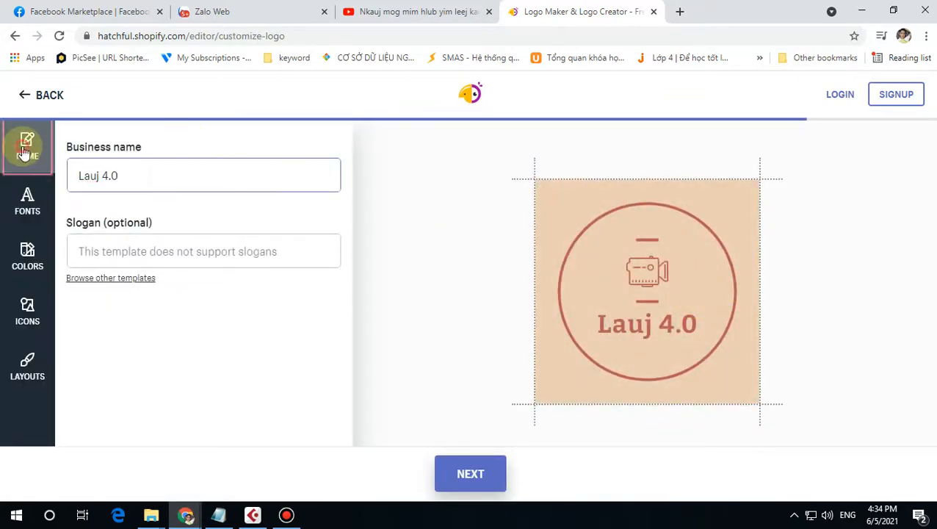
click(164, 175)
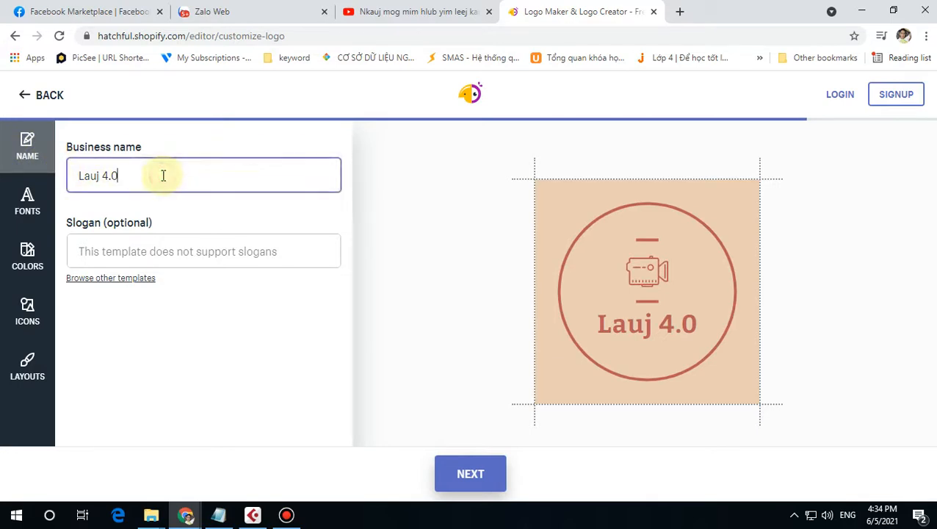
click(36, 210)
scroll(196, 287, down, 3)
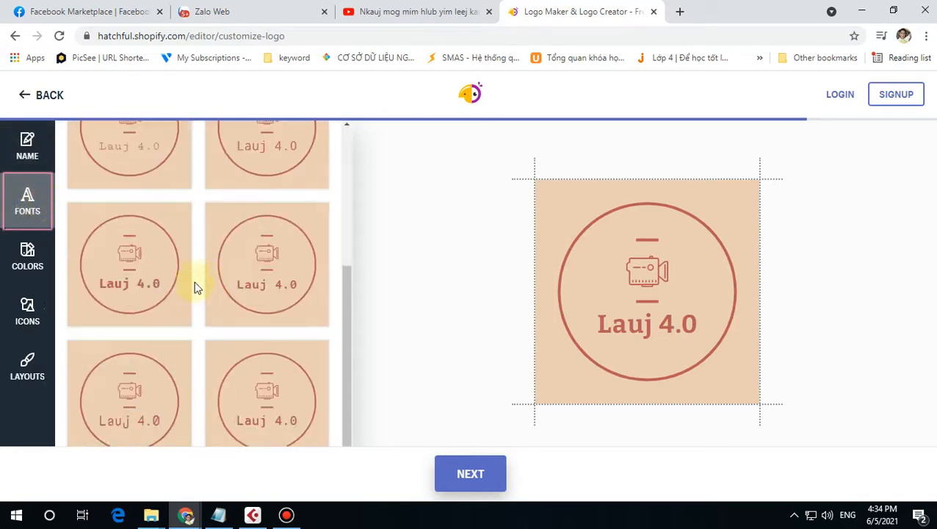
scroll(255, 286, down, 1)
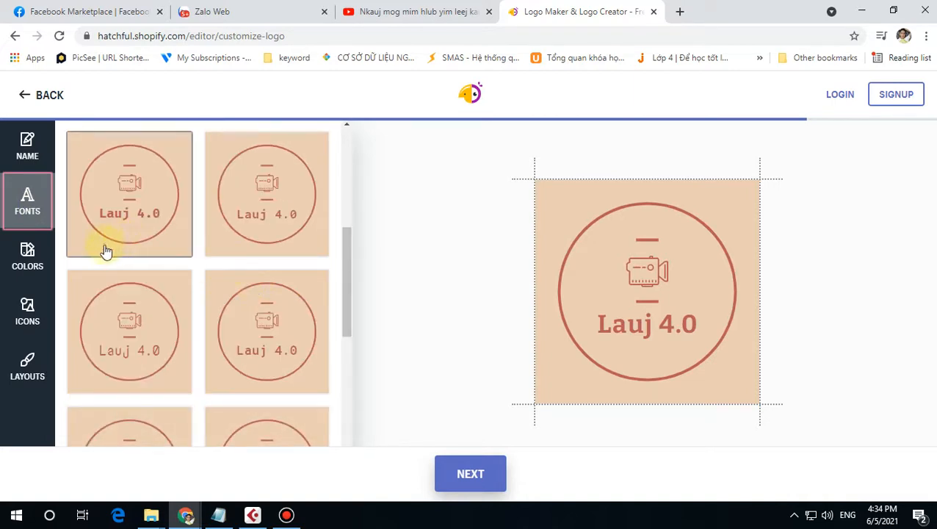
scroll(326, 330, down, 5)
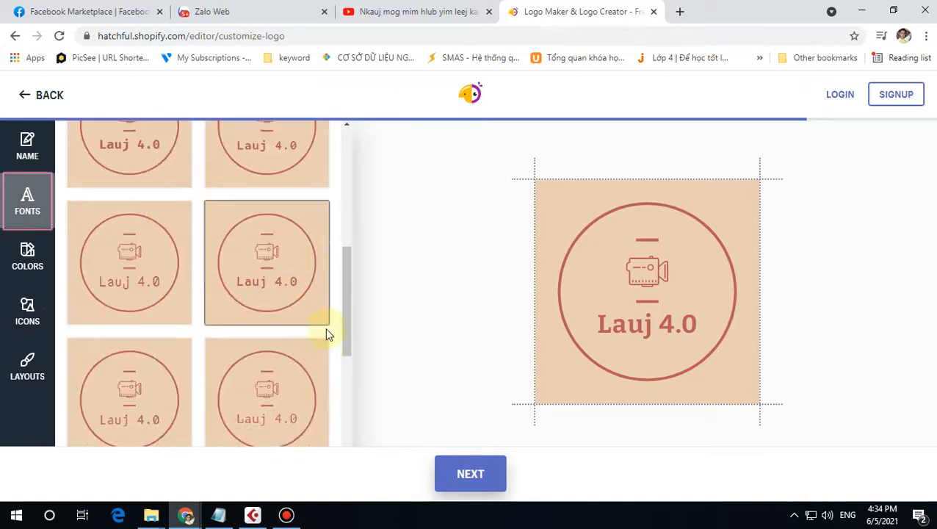
scroll(103, 331, down, 3)
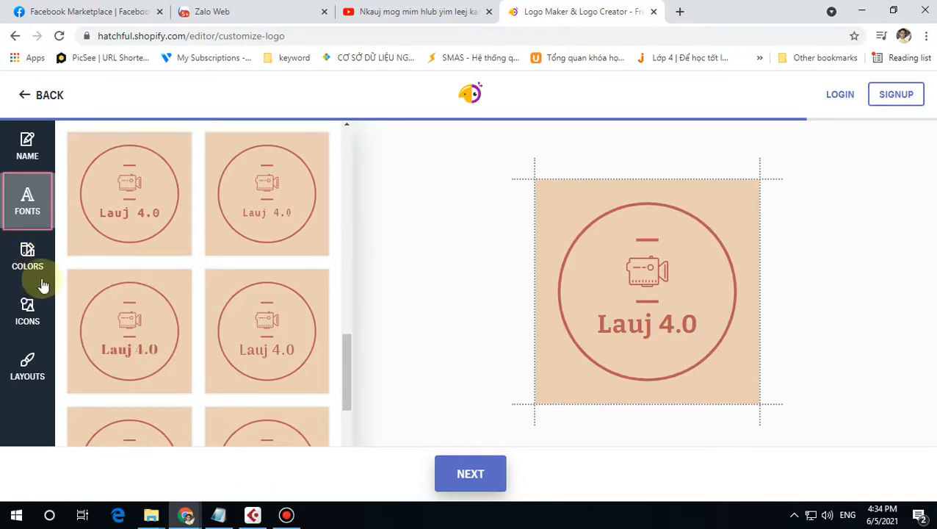
Step: Recolour the logo with the dark navy on white colour scheme
click(33, 264)
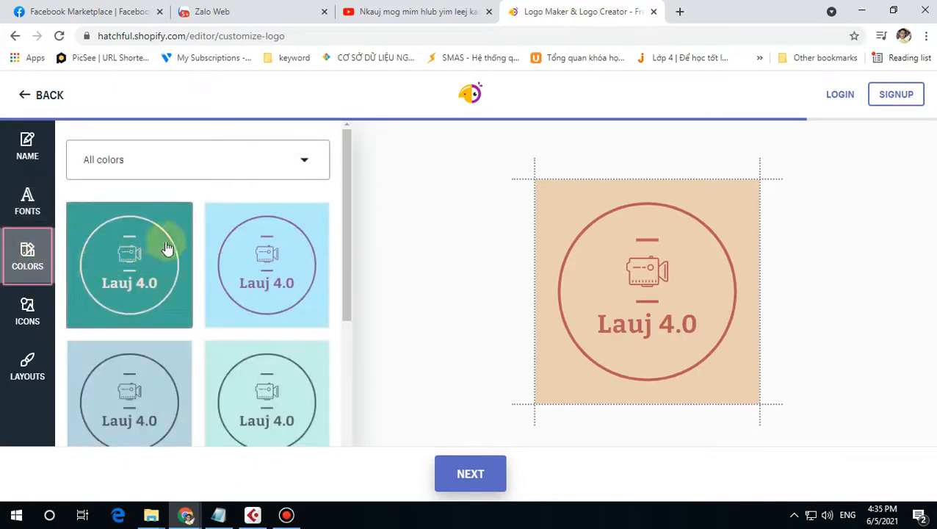
scroll(276, 257, down, 7)
click(269, 272)
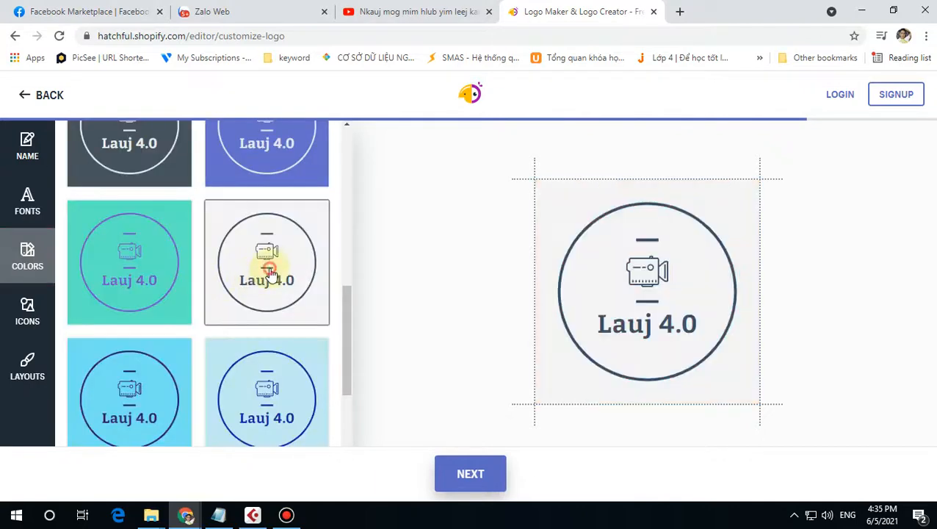
scroll(169, 334, down, 5)
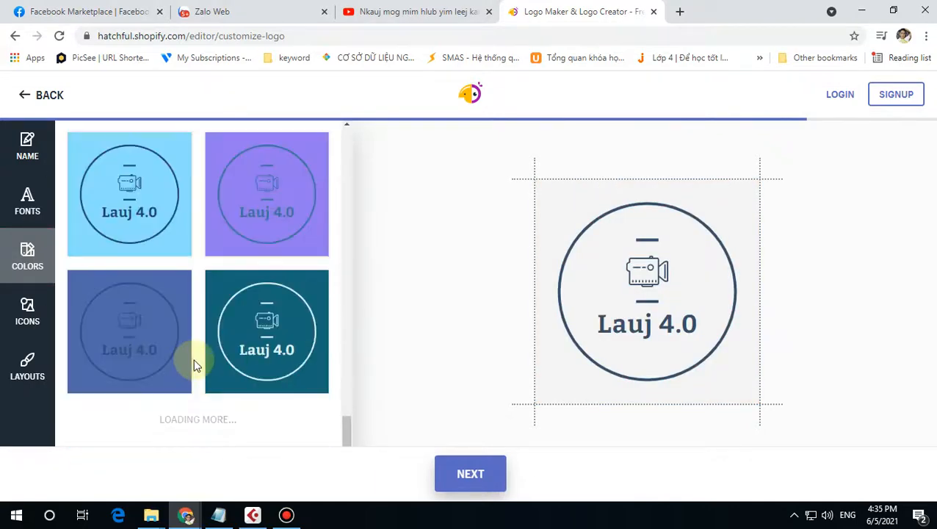
scroll(223, 360, down, 5)
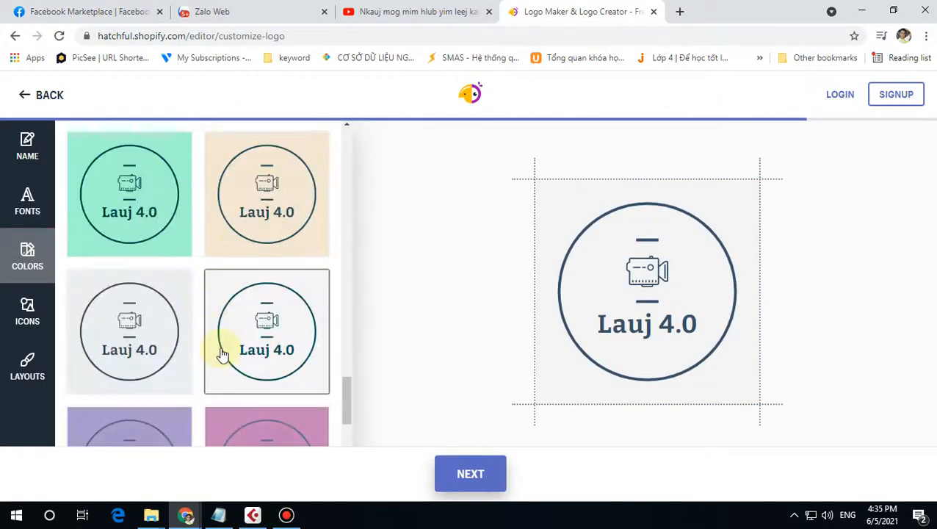
scroll(177, 371, up, 5)
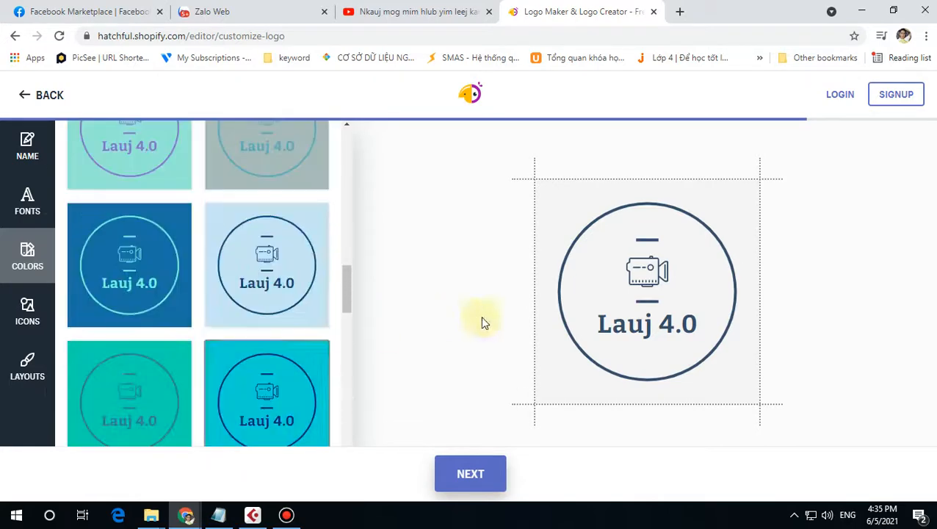
Step: Try the airplane, airplane-window, bell and baby bottle icons in the logo
click(28, 312)
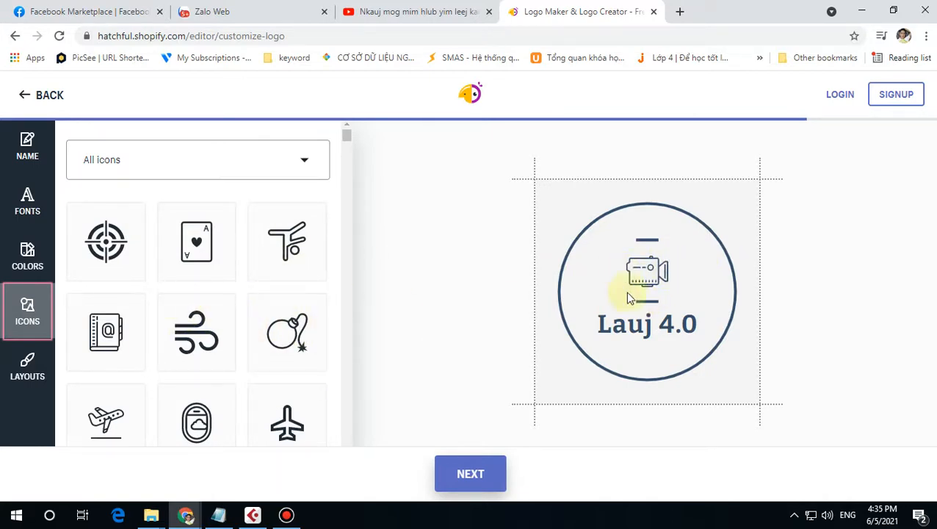
click(297, 433)
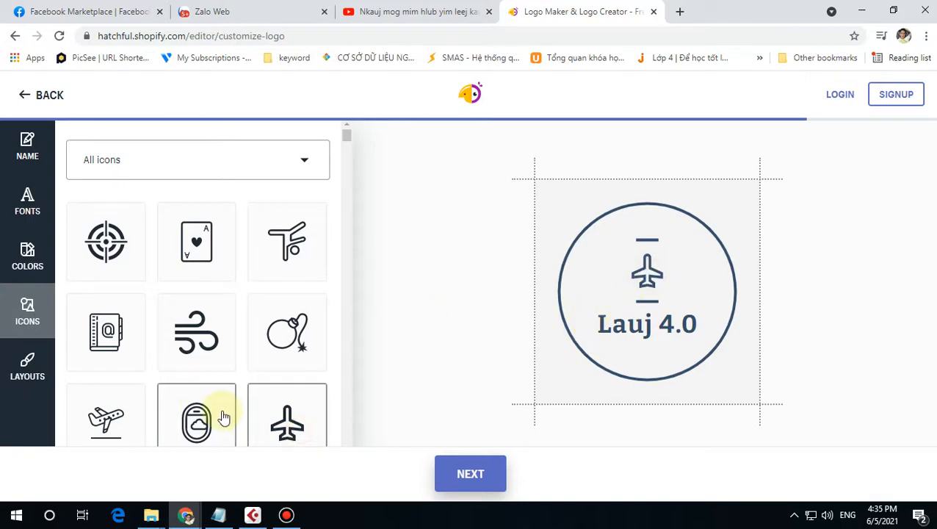
scroll(221, 408, down, 2)
click(204, 305)
scroll(234, 397, down, 4)
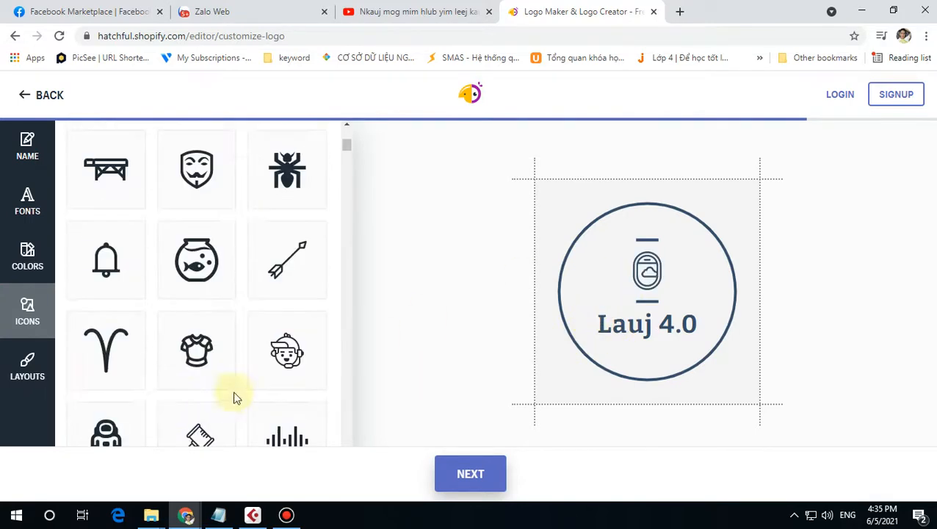
scroll(162, 251, up, 1)
click(100, 269)
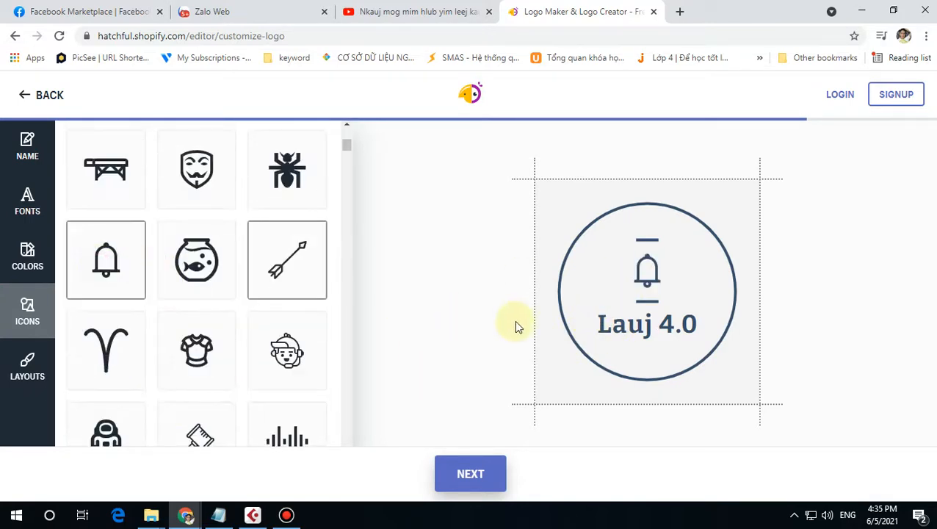
scroll(203, 355, down, 6)
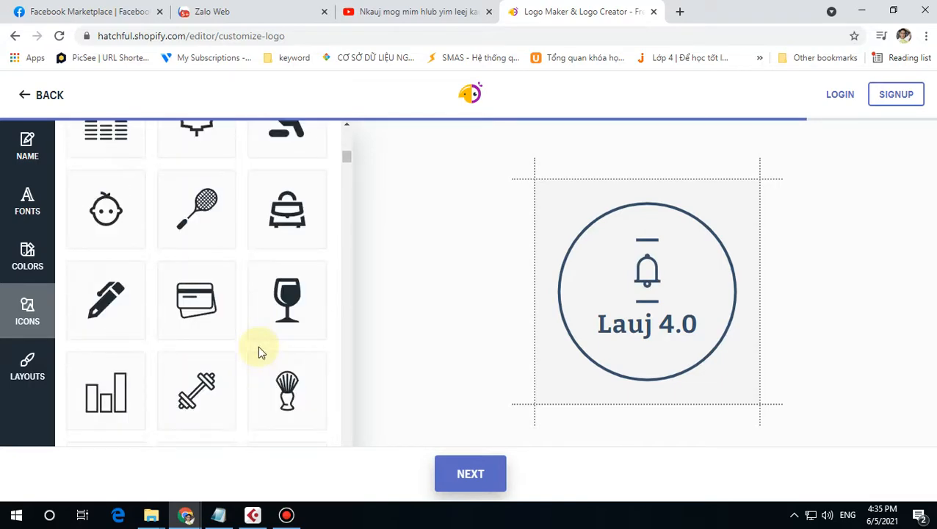
scroll(258, 347, down, 7)
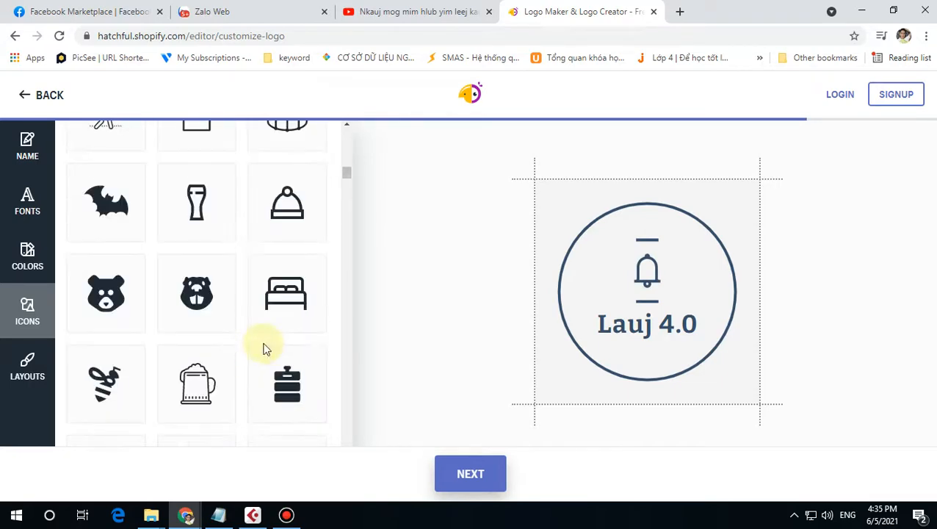
scroll(266, 348, down, 5)
scroll(266, 348, down, 1)
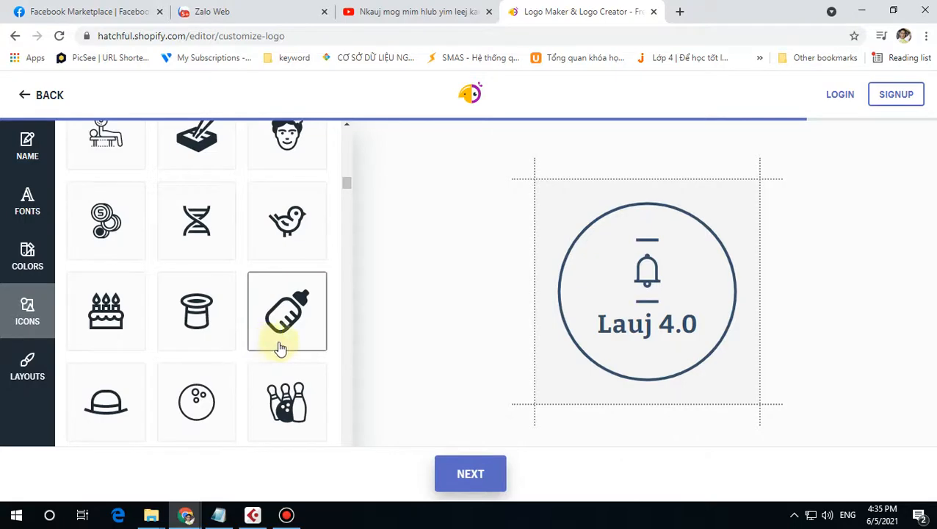
click(280, 348)
Step: Find and apply the headset icon, then glance at layouts and return to icons
scroll(243, 350, down, 7)
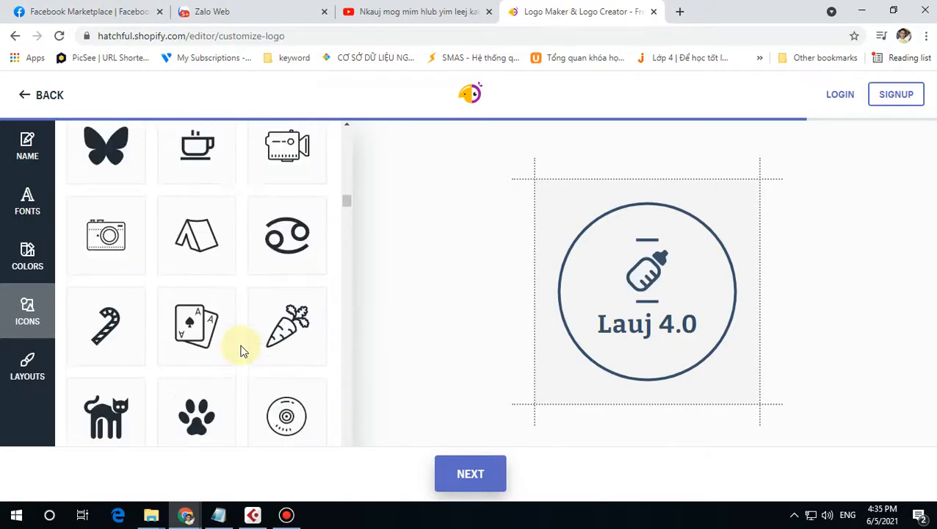
scroll(244, 350, down, 8)
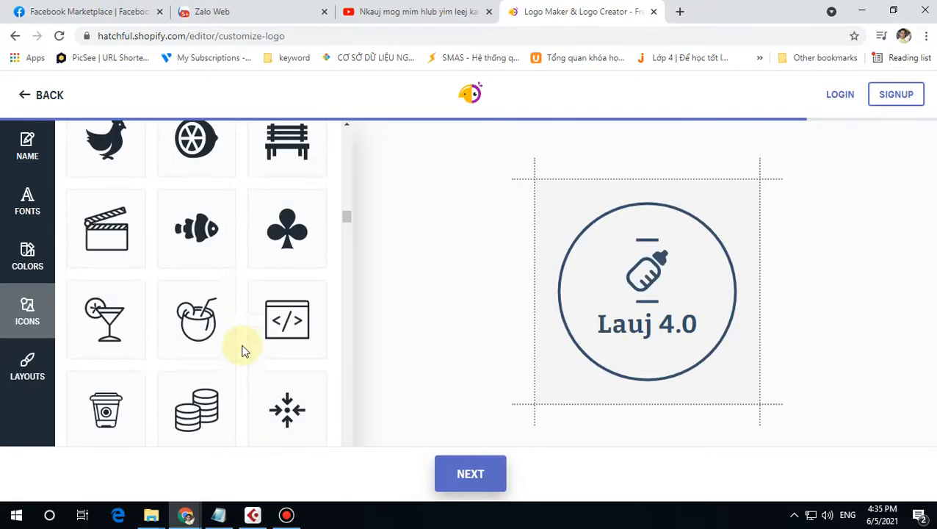
scroll(244, 351, down, 10)
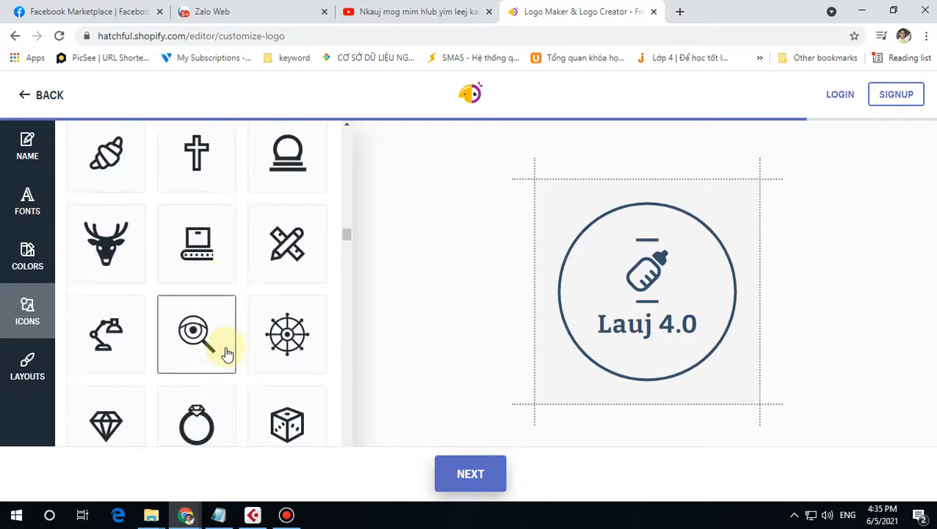
scroll(229, 355, down, 9)
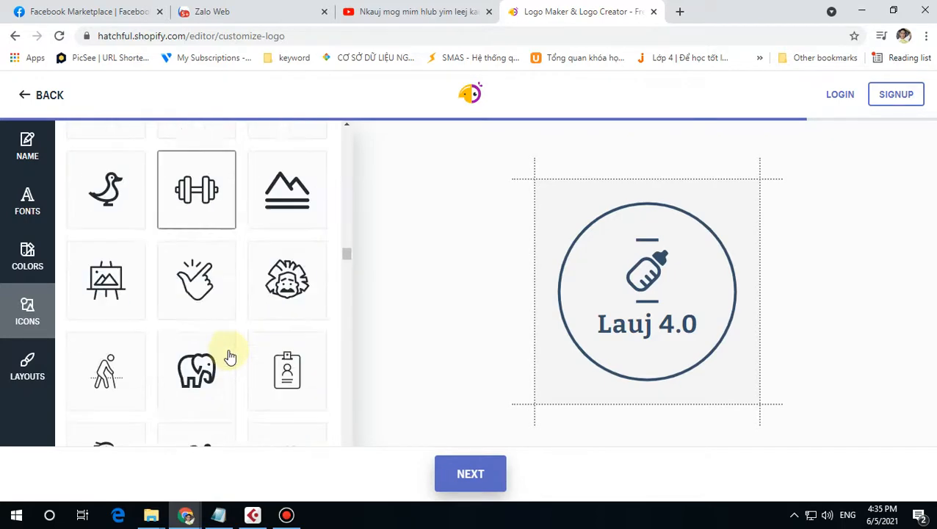
scroll(230, 356, down, 5)
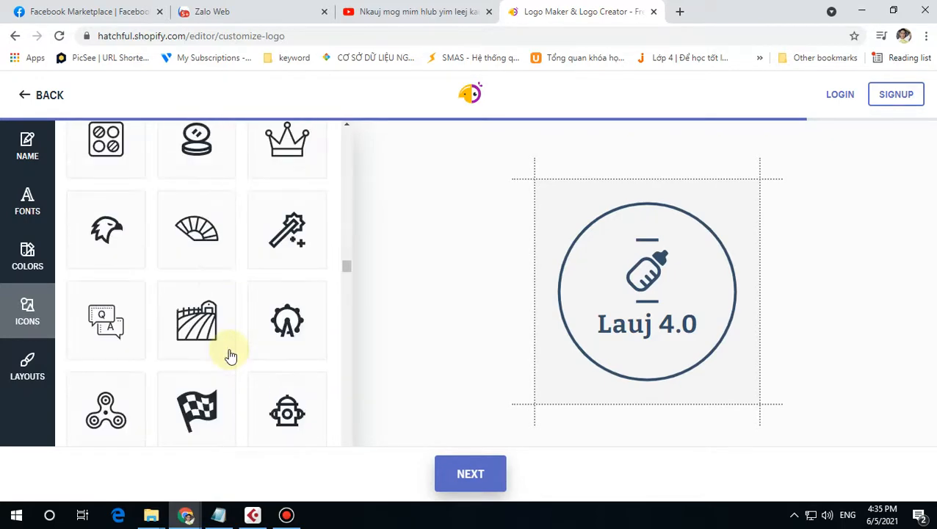
scroll(230, 355, down, 2)
scroll(224, 382, down, 4)
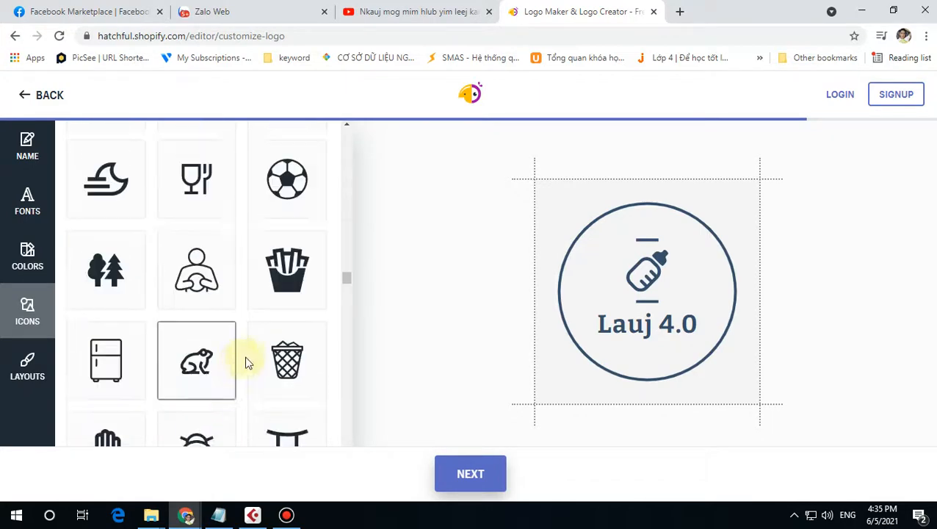
scroll(247, 362, down, 3)
scroll(239, 354, down, 3)
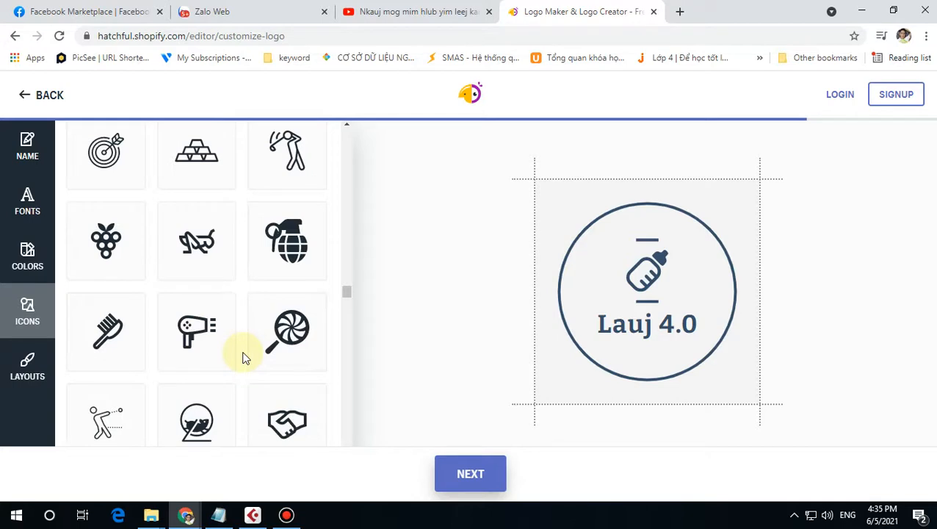
scroll(244, 358, down, 3)
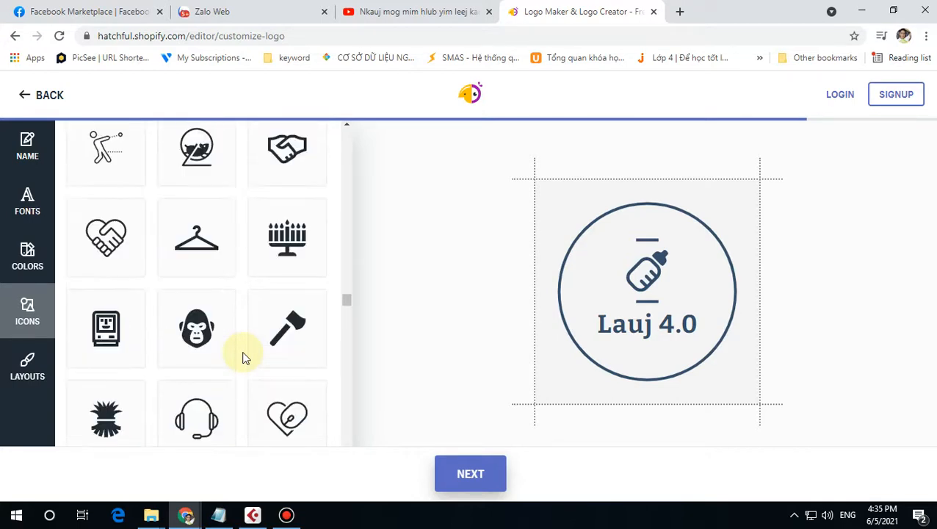
scroll(246, 358, down, 2)
click(217, 294)
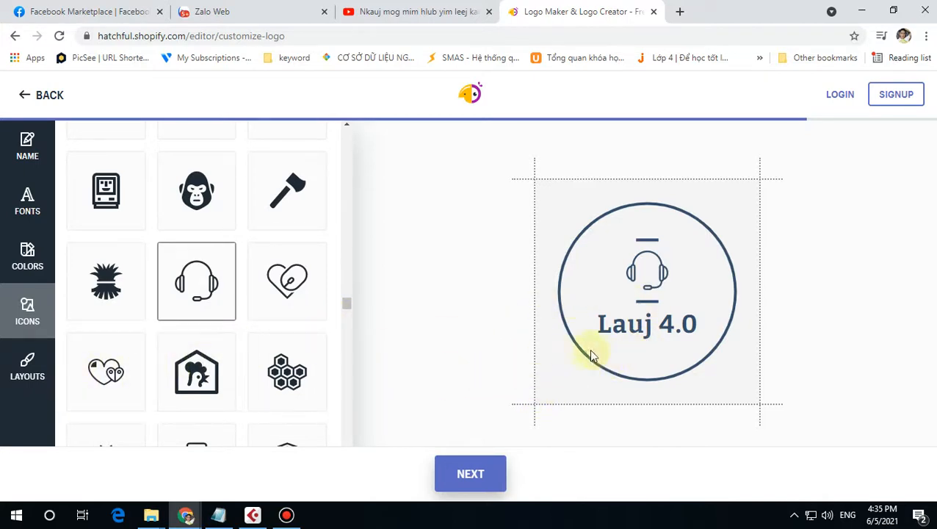
click(26, 371)
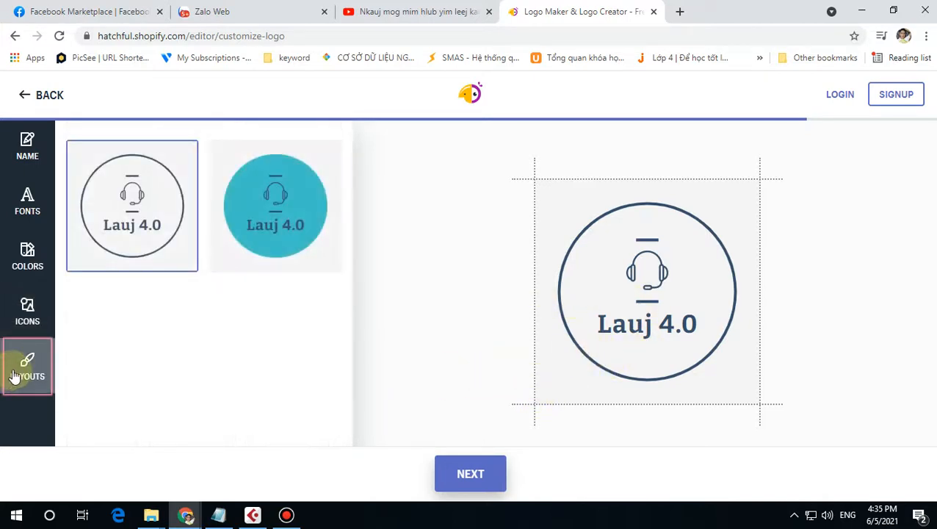
click(27, 311)
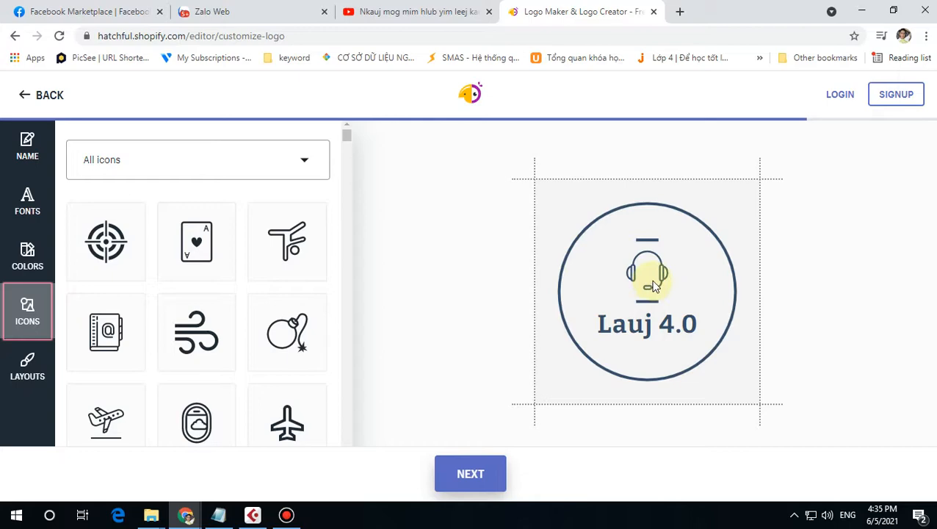
Step: Finish editing the headset logo and review its free logo package download page
click(484, 476)
scroll(511, 375, down, 3)
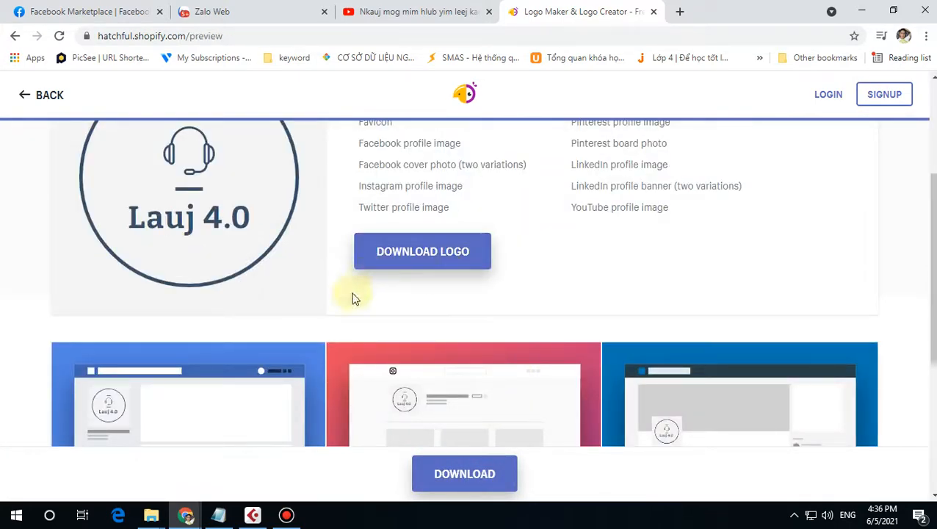
scroll(415, 364, up, 2)
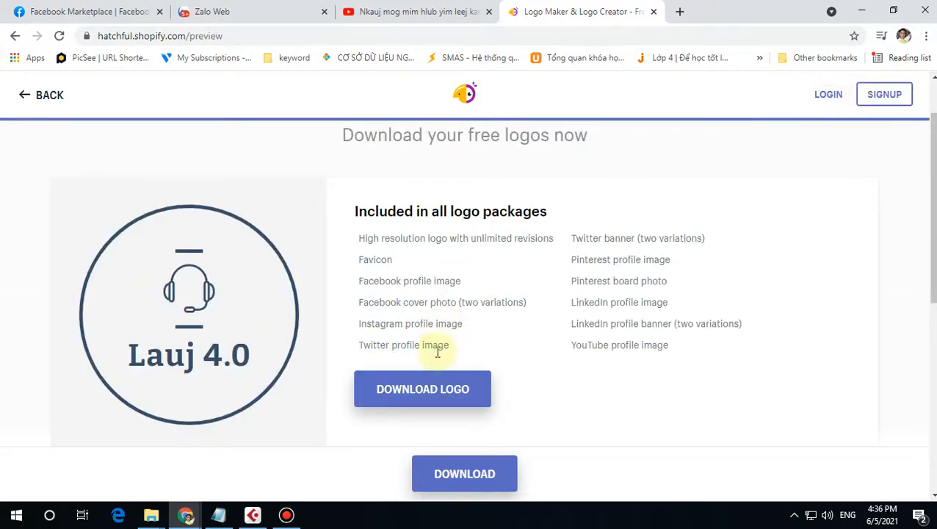
Step: Choose Download Logo and submit the sign-up form with a saved e-mail and password
click(431, 395)
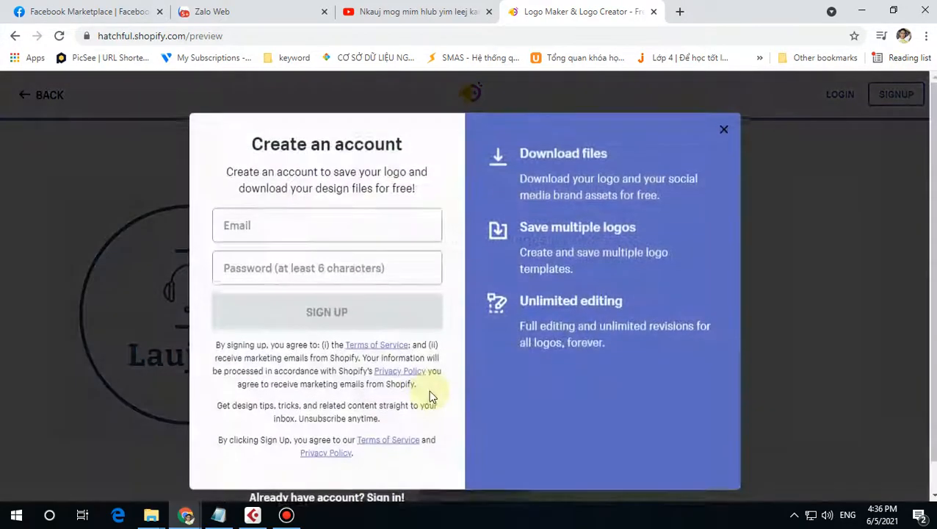
click(329, 237)
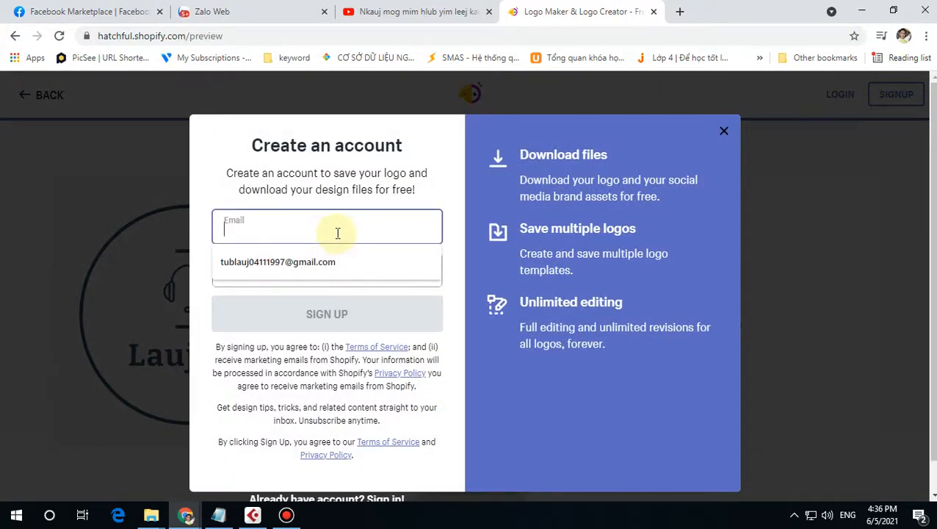
click(307, 261)
click(305, 271)
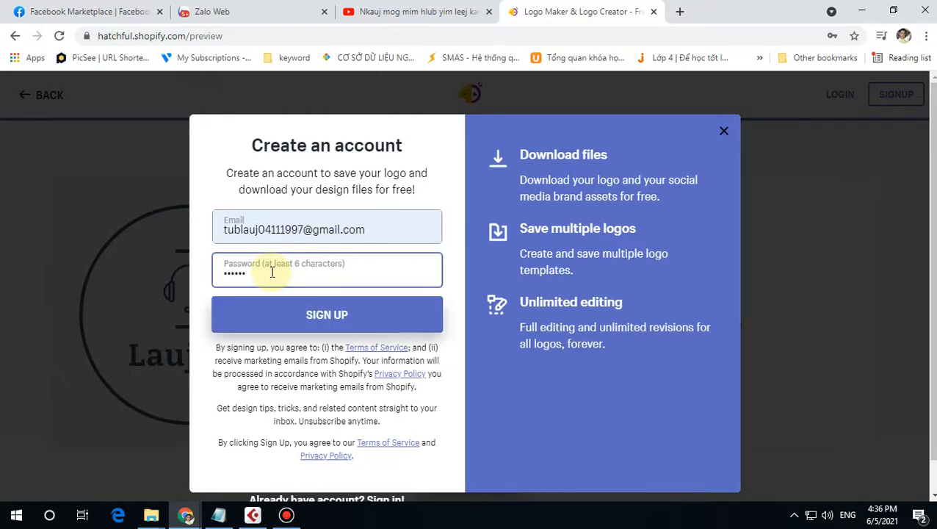
click(344, 323)
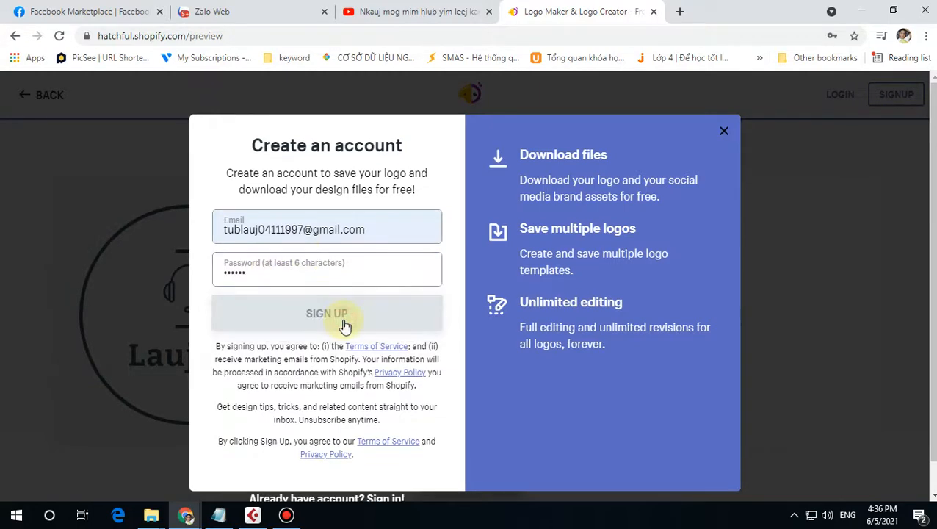
Step: Replace the already-used e-mail with a different address, re-enter the password and sign up again
drag(280, 303, 171, 308)
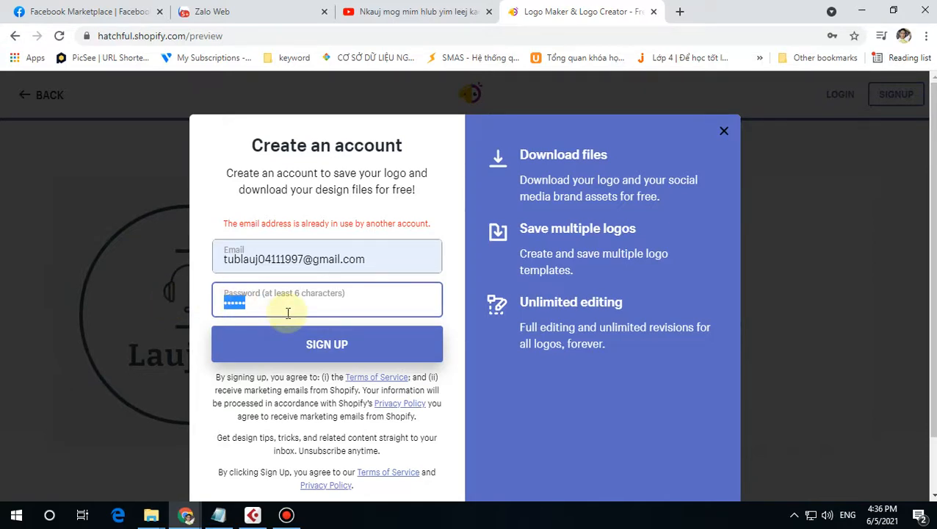
drag(388, 260, 183, 268)
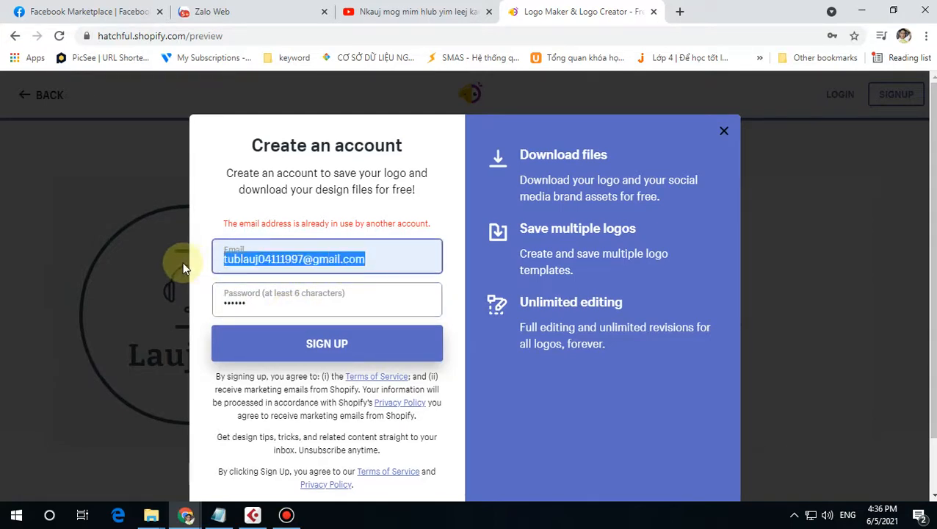
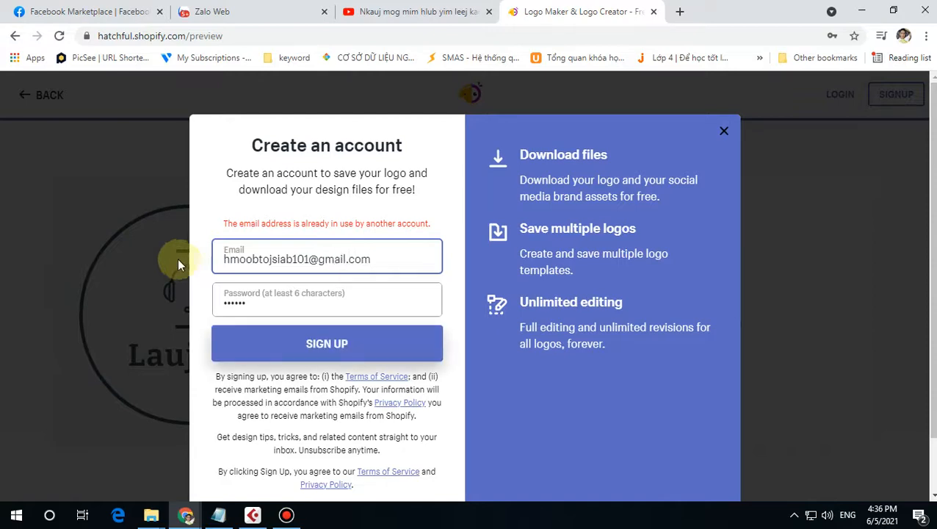
click(253, 299)
key(ctrl+a)
key(BackSpace)
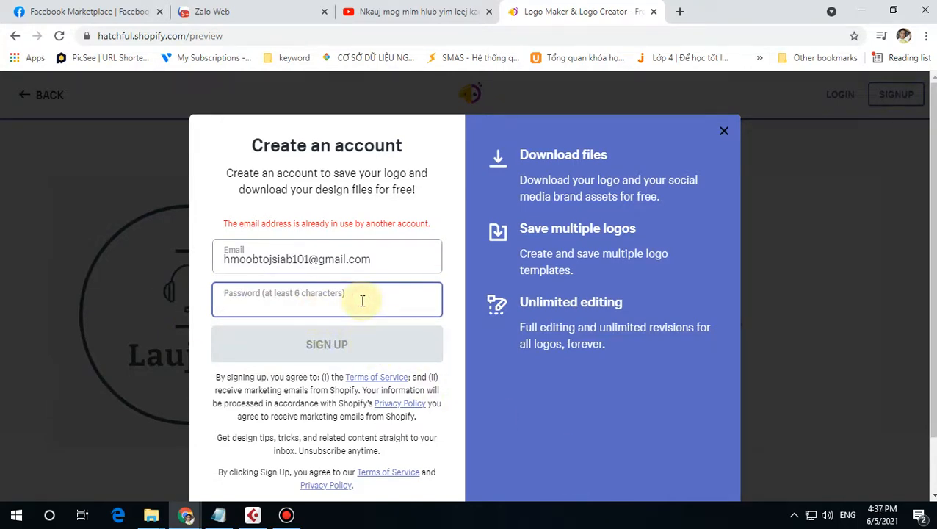
text(••••••)
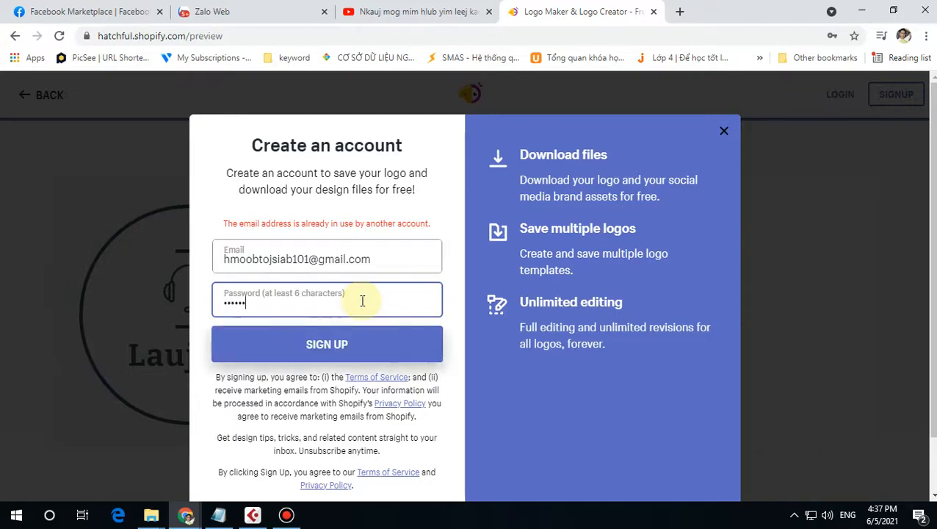
click(379, 357)
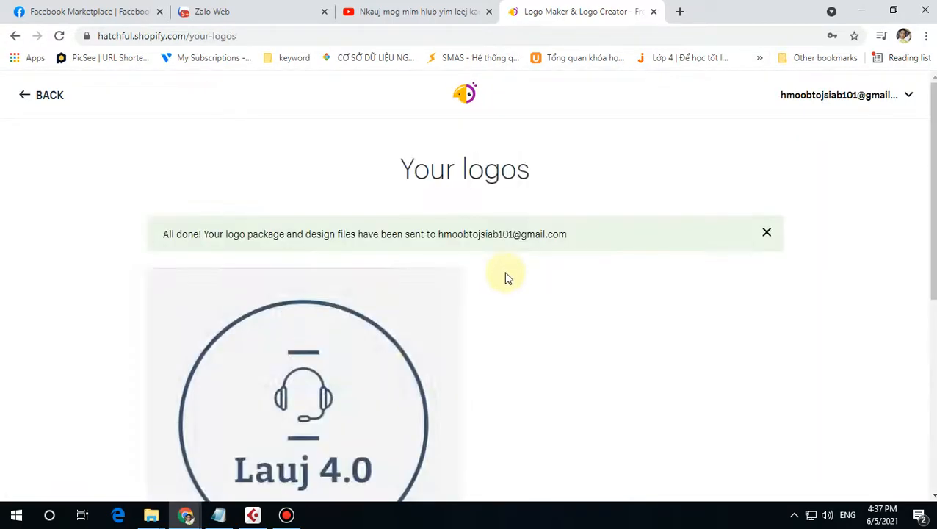
mouse_move(385, 341)
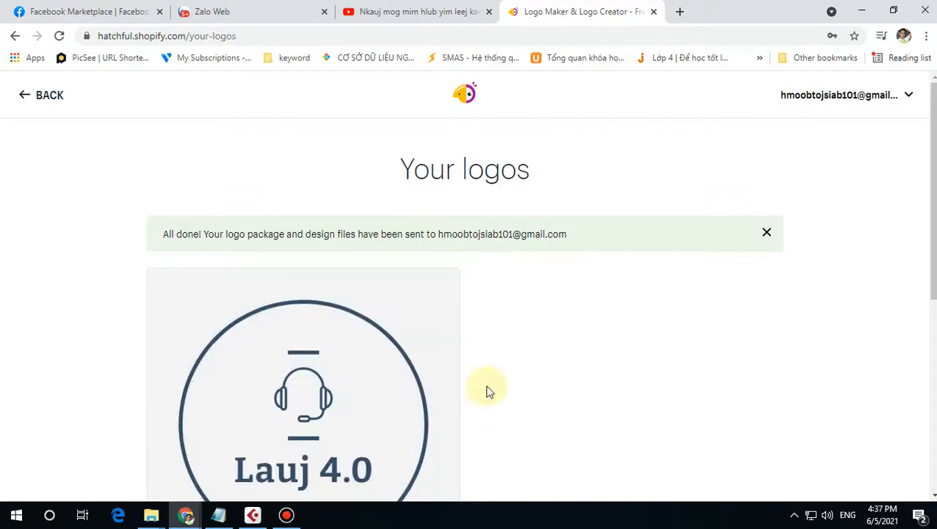
scroll(428, 395, down, 2)
click(289, 312)
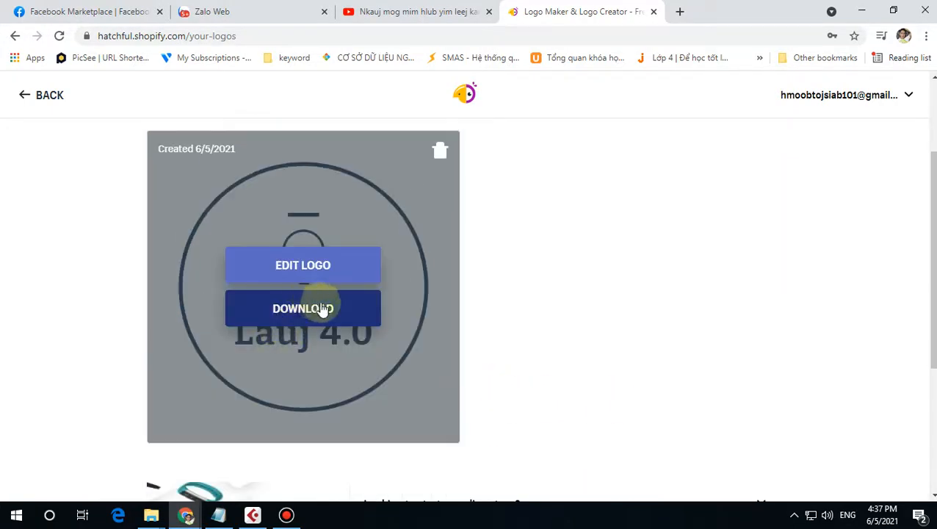
click(904, 37)
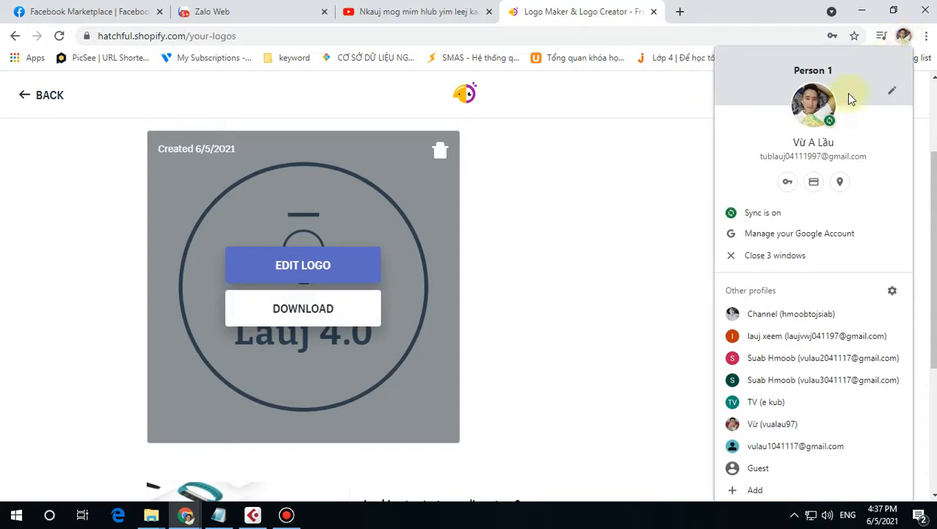
Step: Open a window for the other Chrome profile and remove the vidIQ extension
click(779, 313)
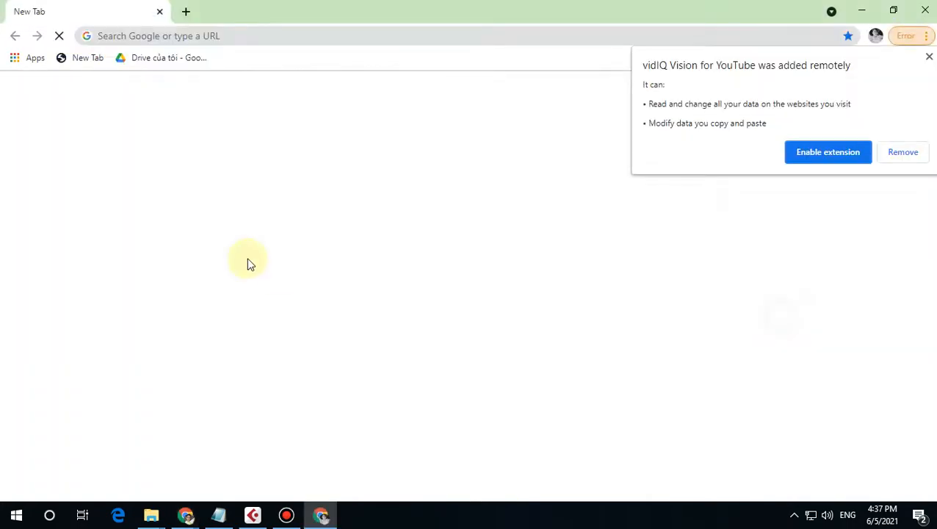
click(385, 130)
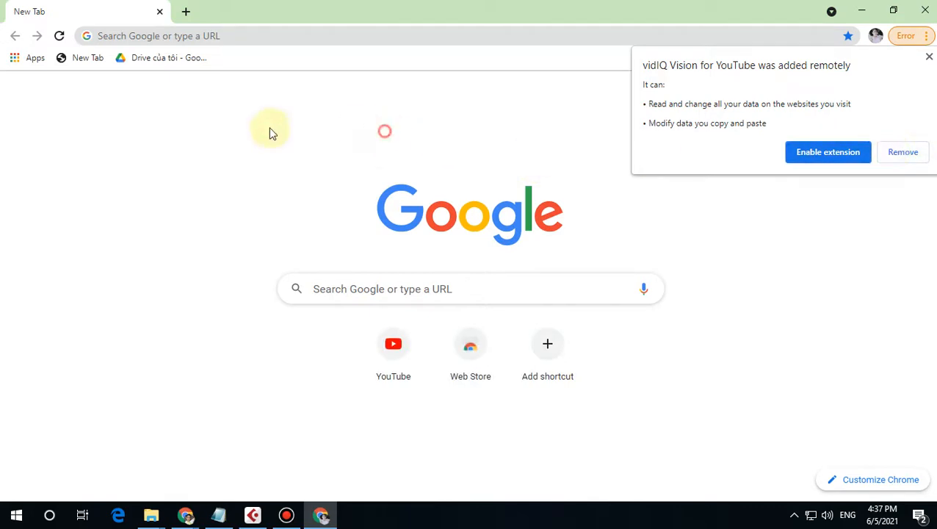
click(186, 11)
click(902, 154)
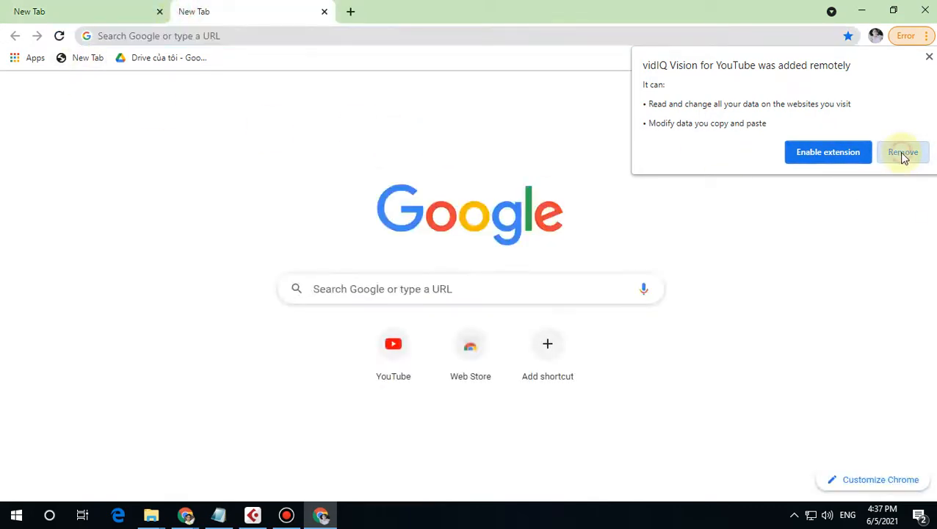
click(528, 138)
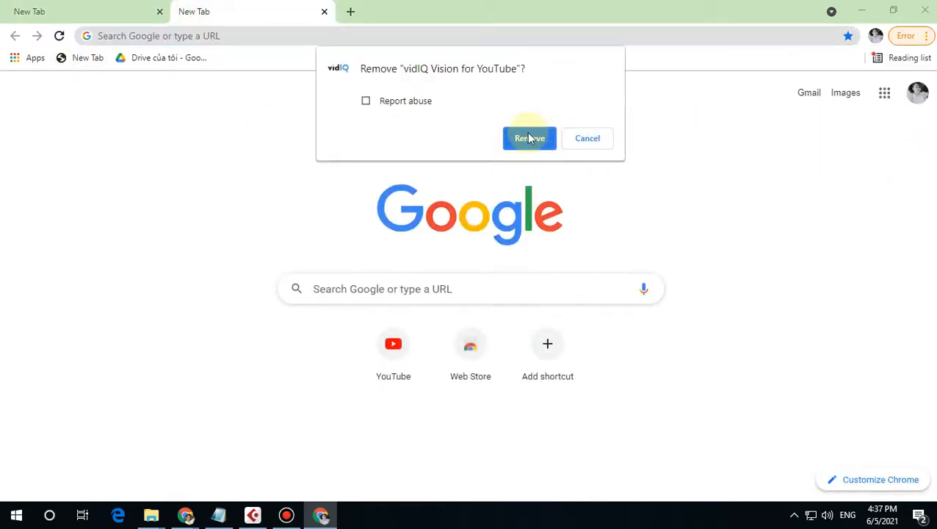
Step: Open Gmail from the Google apps grid and check which account is signed in
click(588, 138)
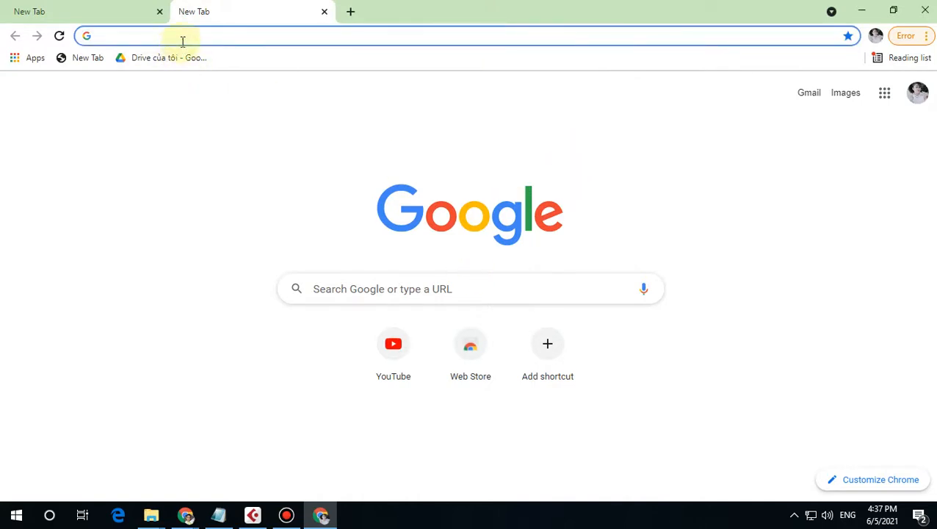
click(883, 95)
click(886, 233)
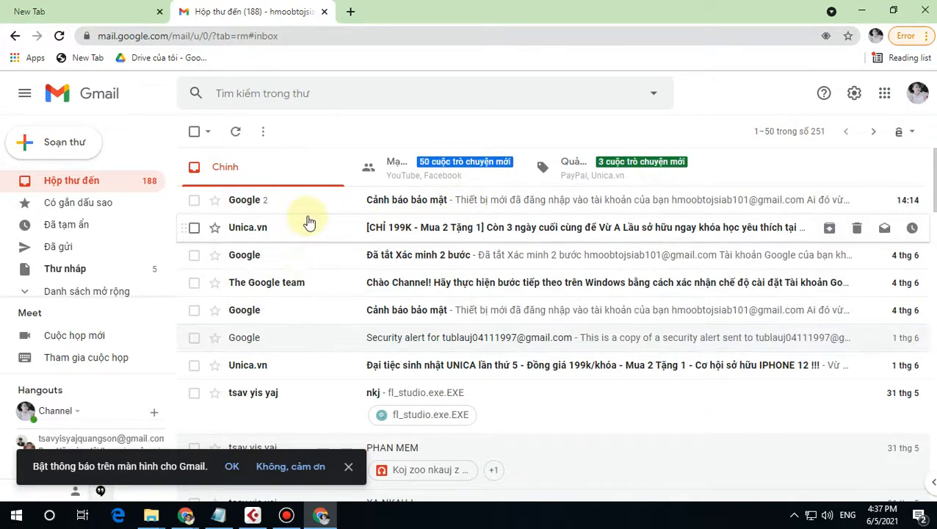
click(885, 96)
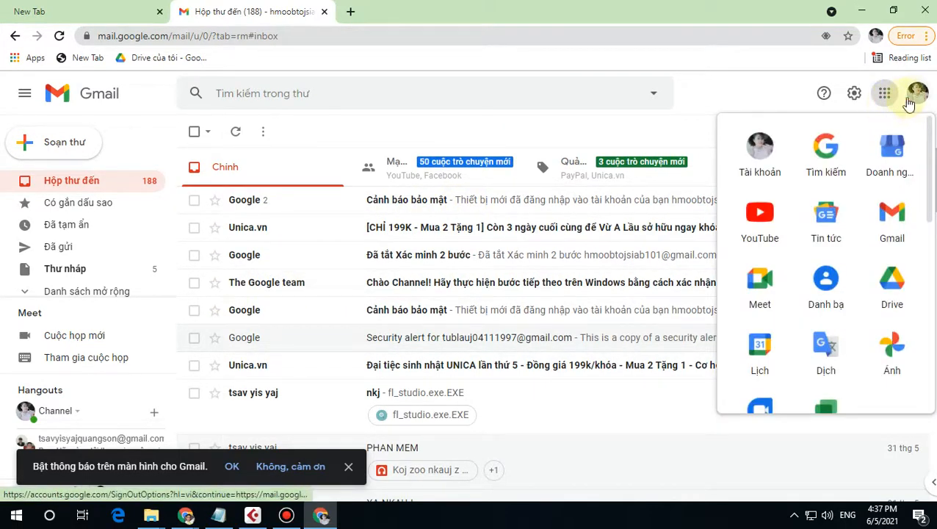
click(915, 95)
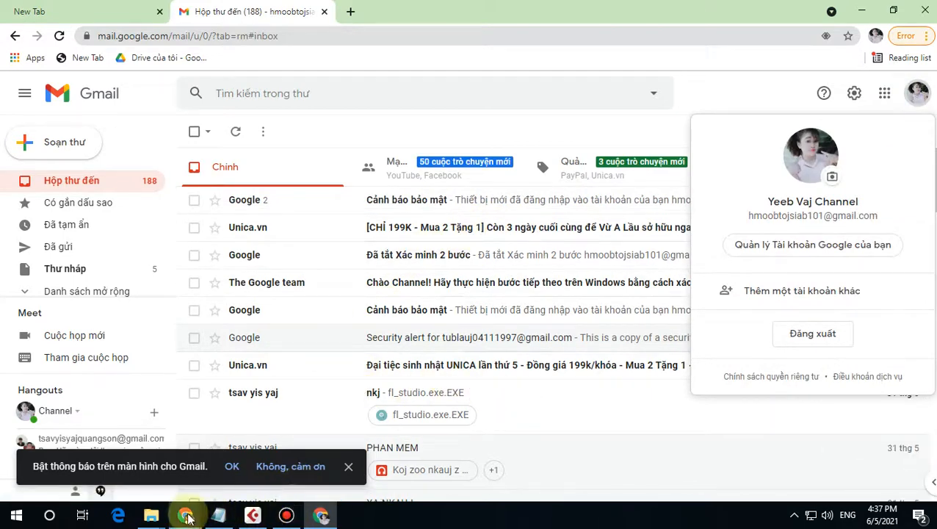
Step: Return to Hatchful and try downloading the saved Lauj 4.0 logo package
mouse_move(188, 518)
click(106, 441)
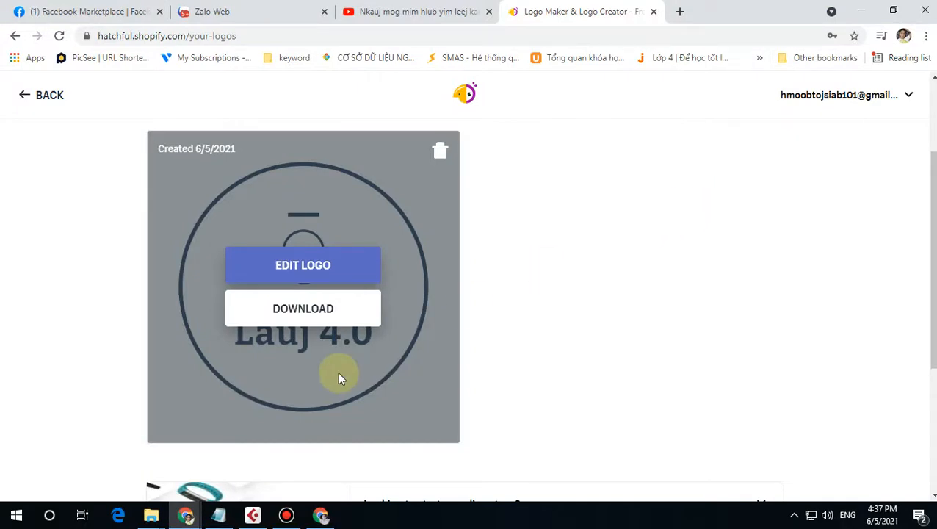
scroll(337, 377, down, 1)
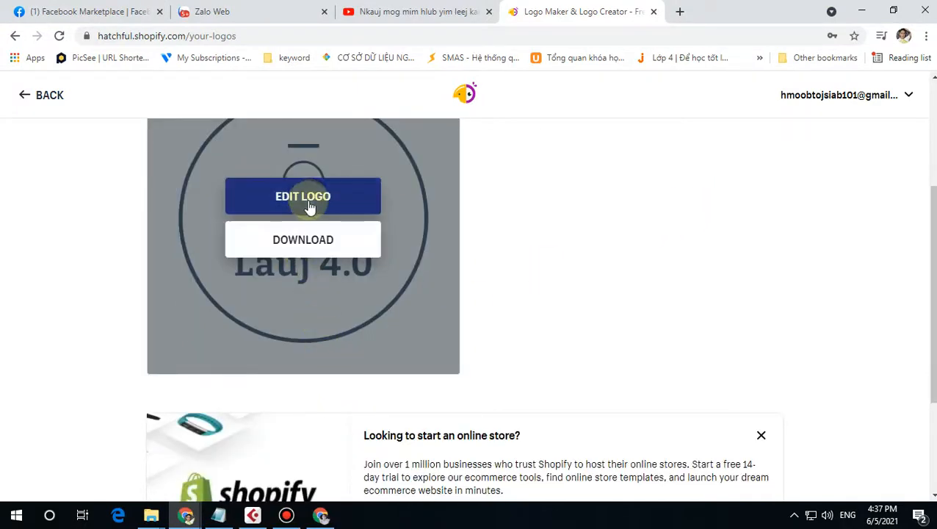
click(314, 245)
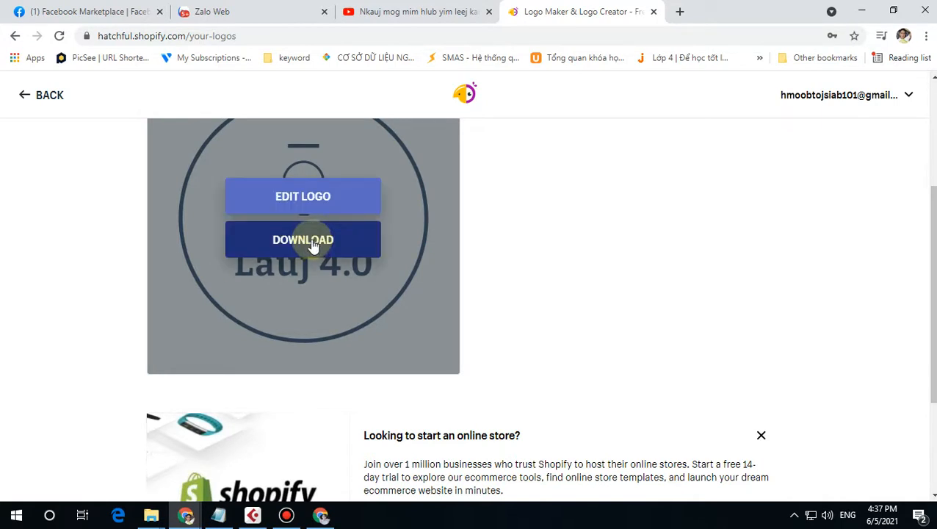
Step: Regenerate the Lauj 4.0 logo package so it is e-mailed again, then go back to Gmail
click(318, 198)
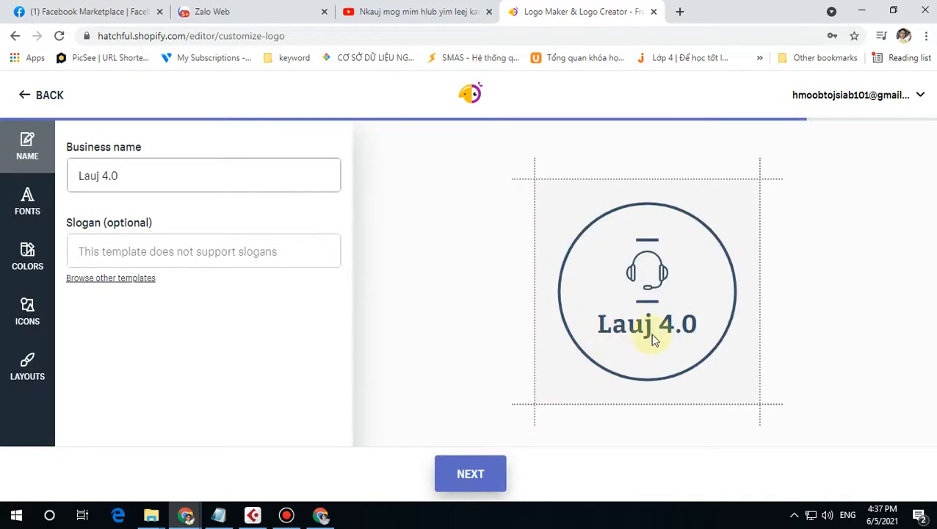
click(477, 472)
scroll(535, 377, down, 3)
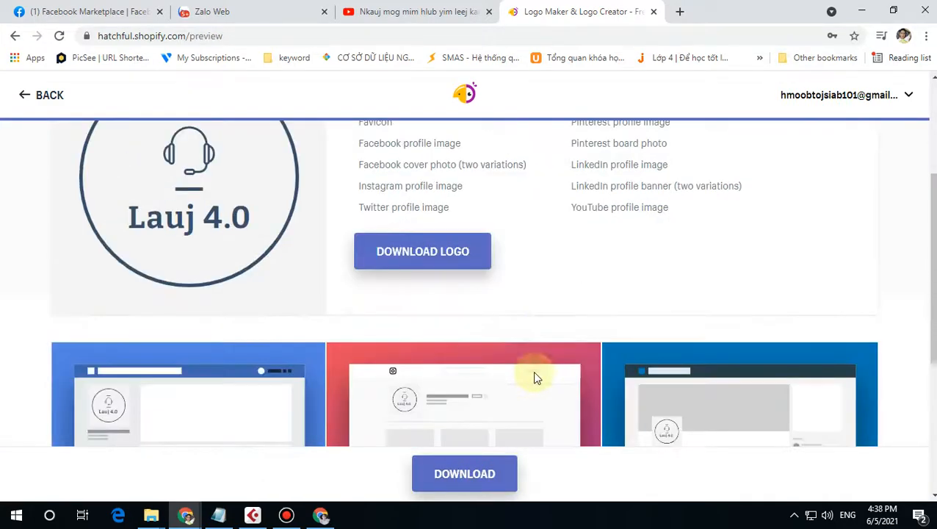
click(424, 257)
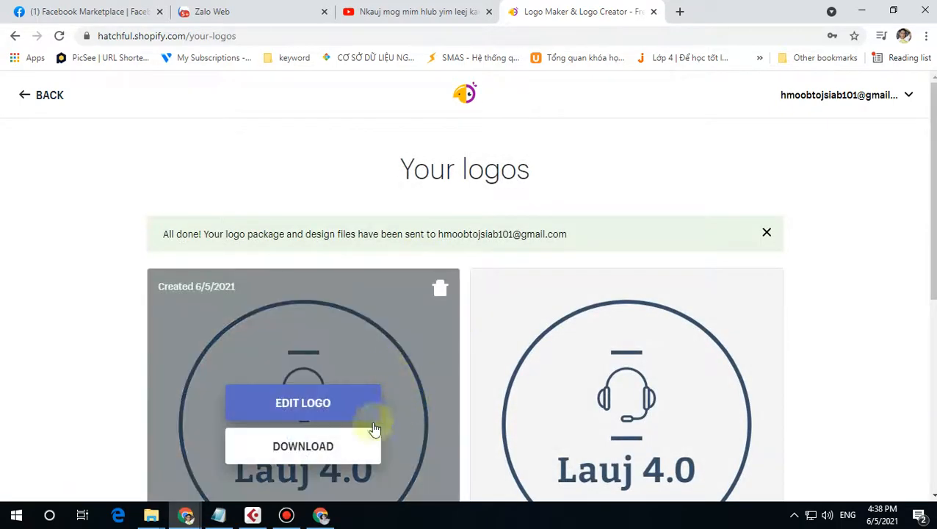
scroll(837, 332, down, 2)
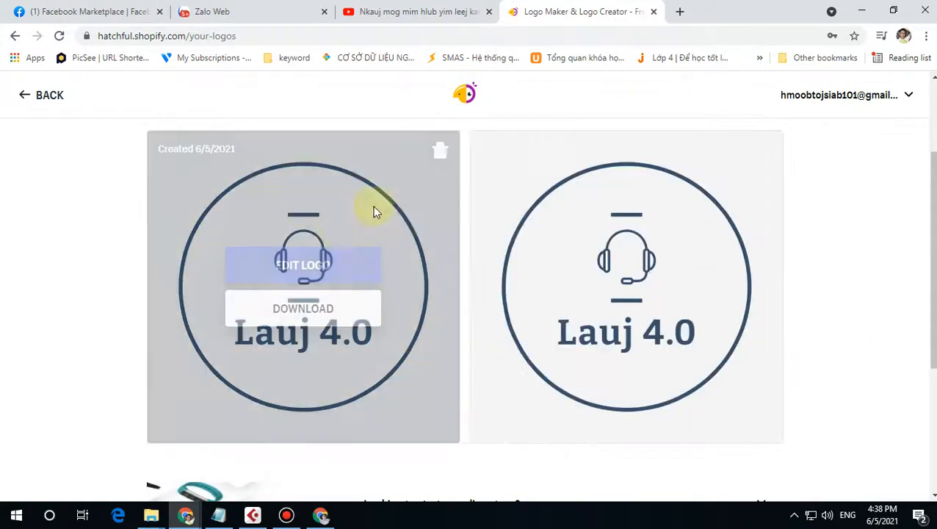
click(314, 303)
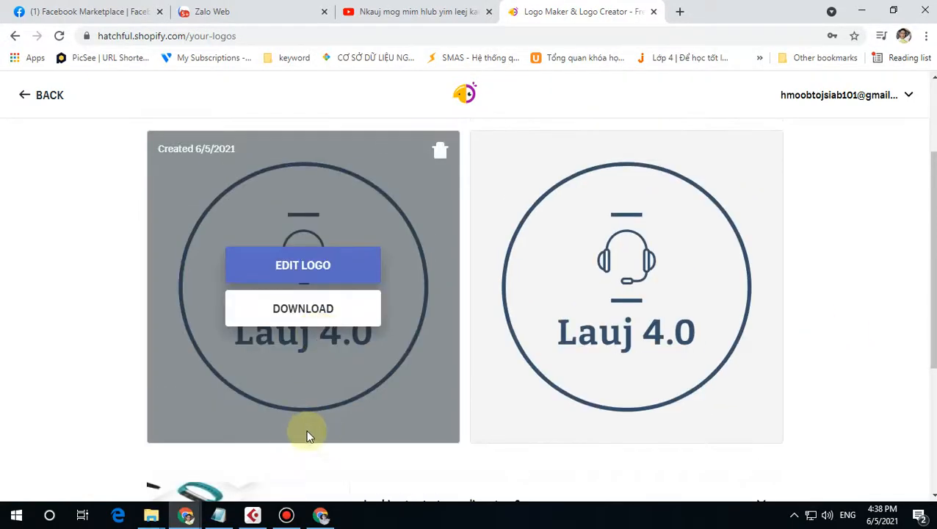
click(320, 514)
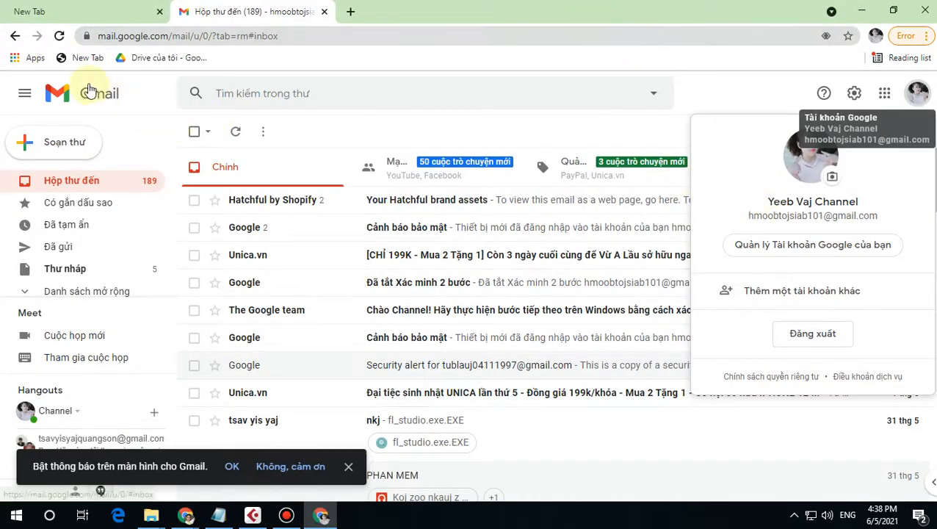
Step: Reload Gmail and open the 'Your Hatchful brand assets' email
click(60, 36)
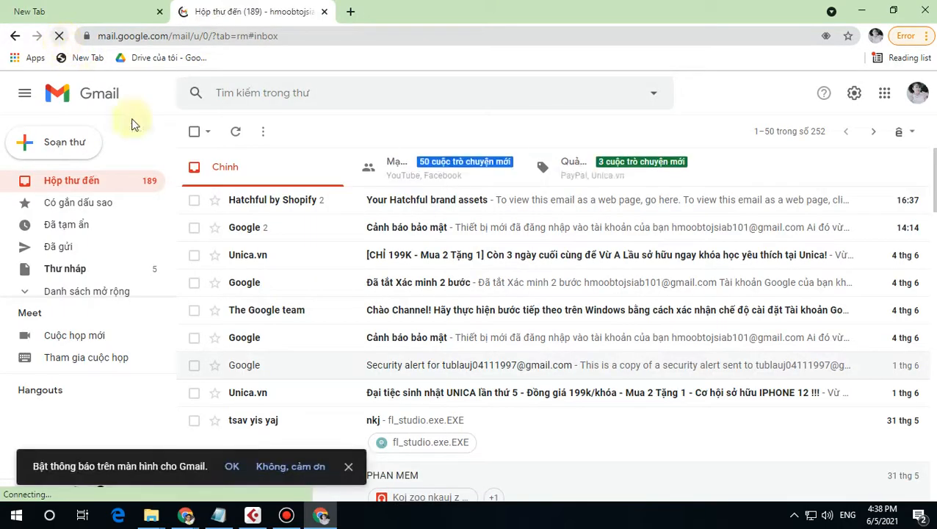
click(452, 207)
scroll(655, 318, down, 2)
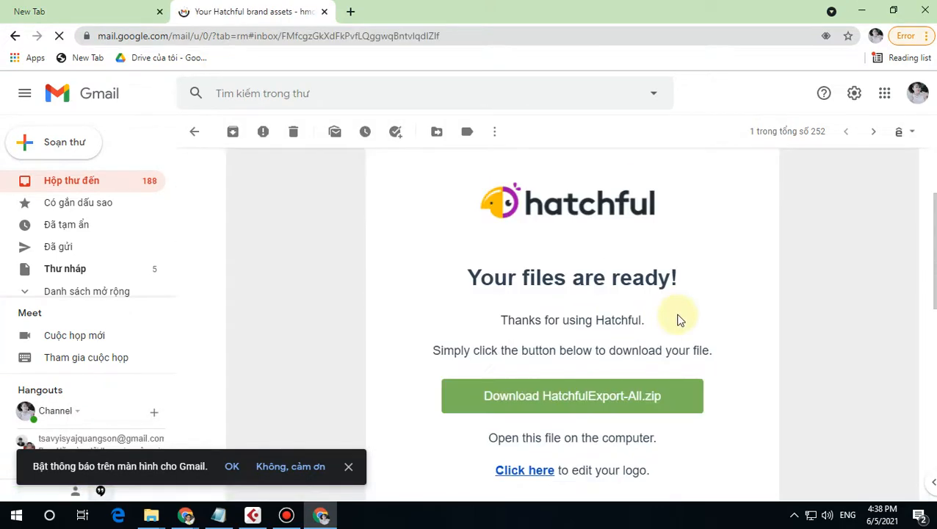
scroll(678, 318, down, 1)
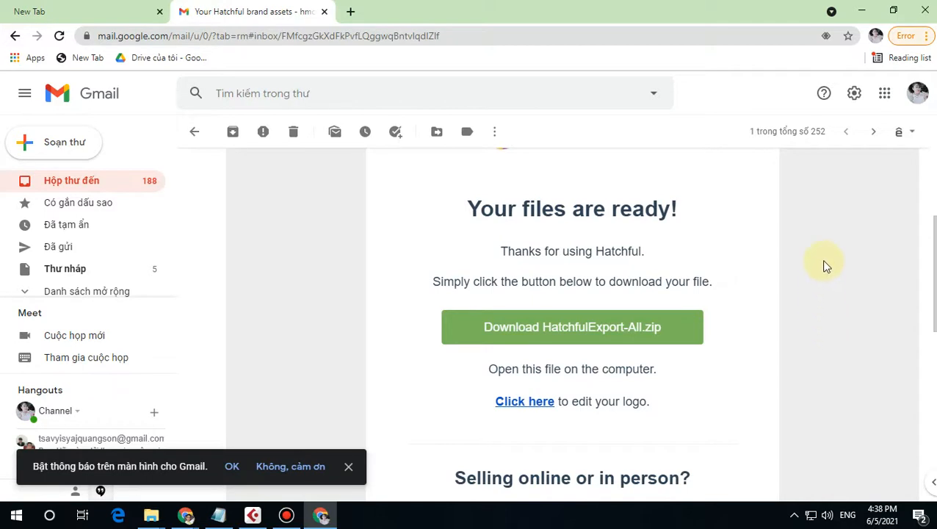
Step: Translate the email into Tiếng Việt and download HatchfulExport-All.zip
right_click(812, 243)
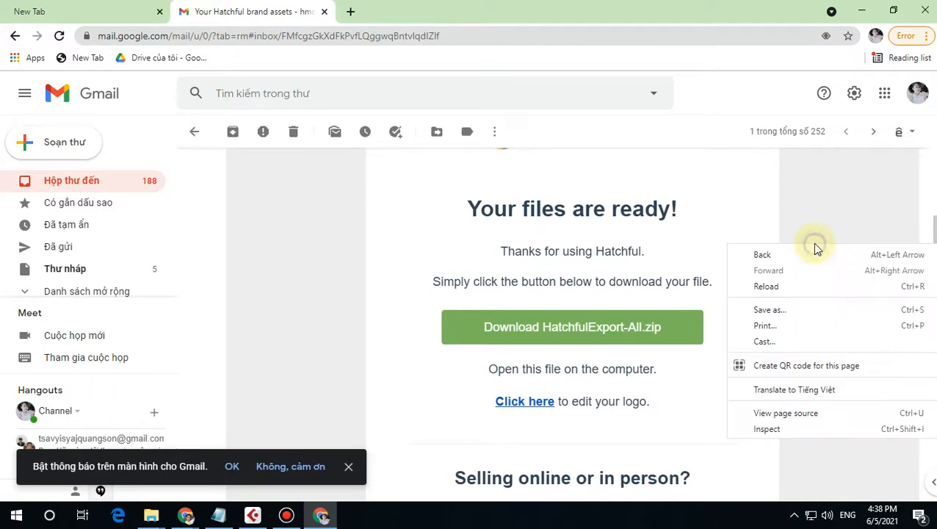
click(821, 397)
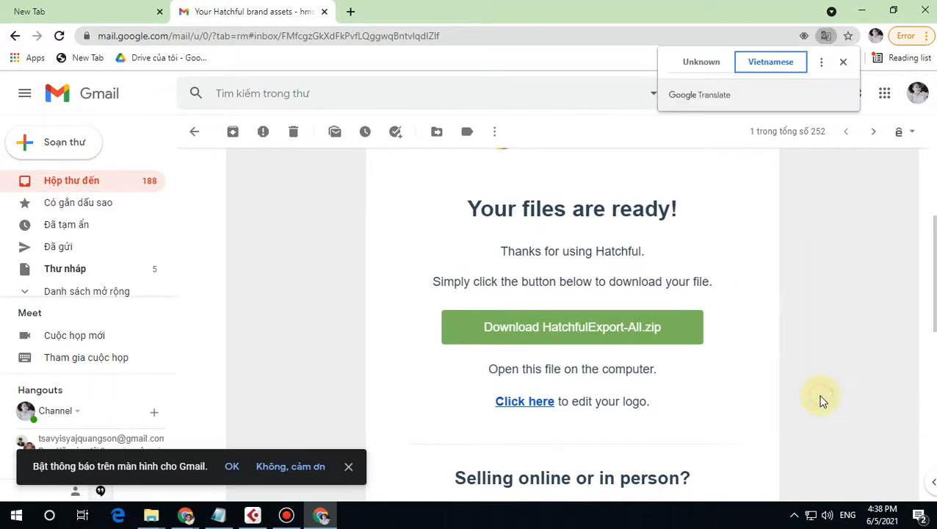
click(562, 336)
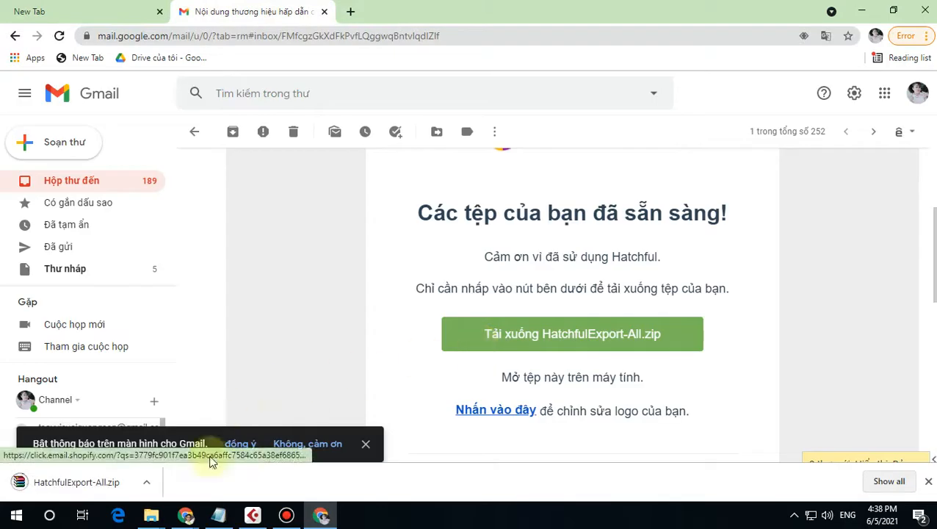
click(146, 482)
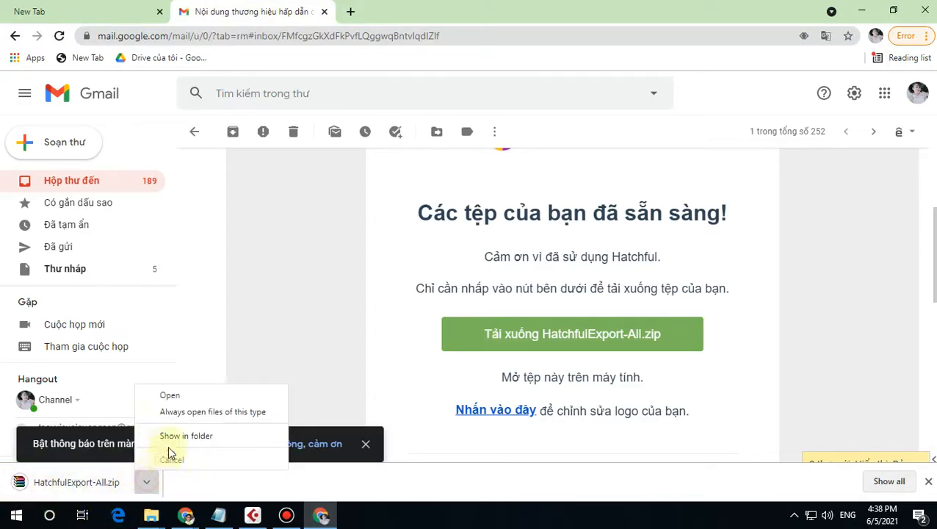
Step: Show the downloaded HatchfulExport-All.zip in Downloads and preview its contents
click(181, 434)
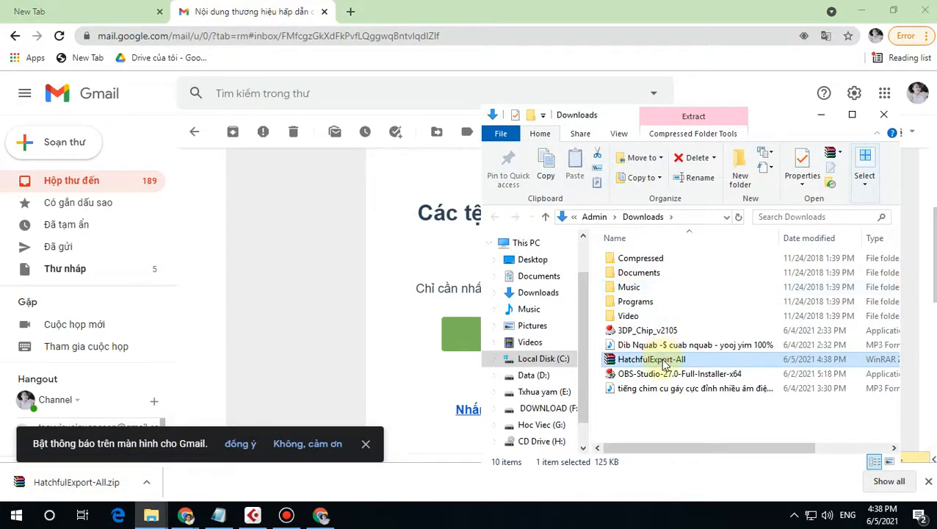
double_click(651, 359)
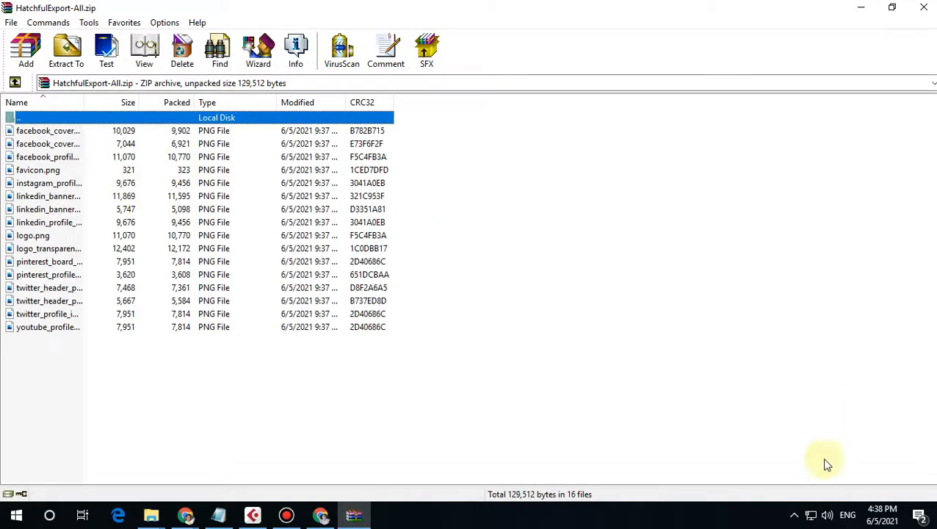
click(923, 7)
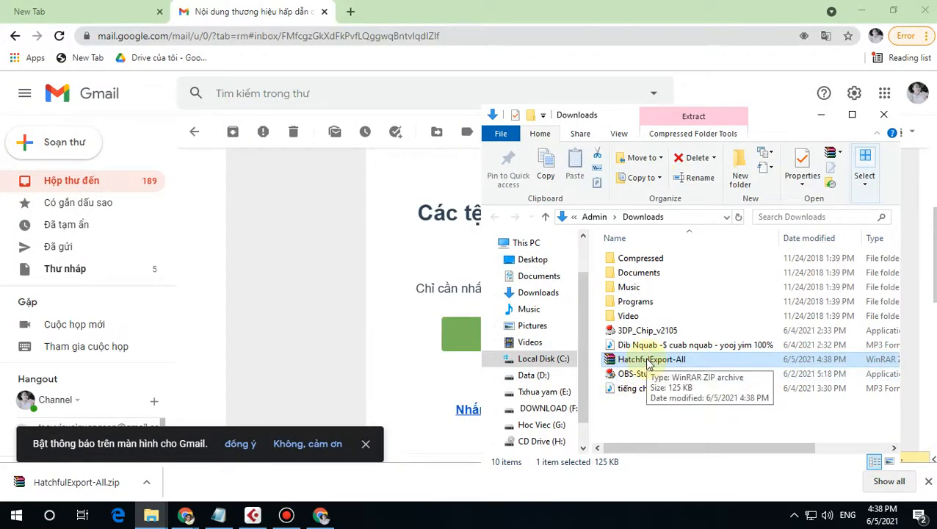
Step: Create a New folder in Downloads, move the zip into it, and open it maximized
key(ctrl+shift+n)
click(694, 327)
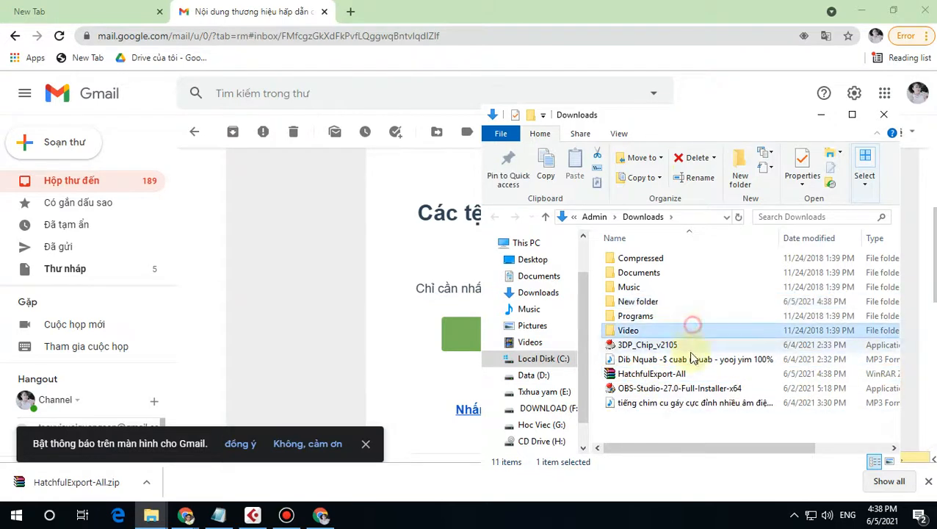
drag(677, 374, 663, 303)
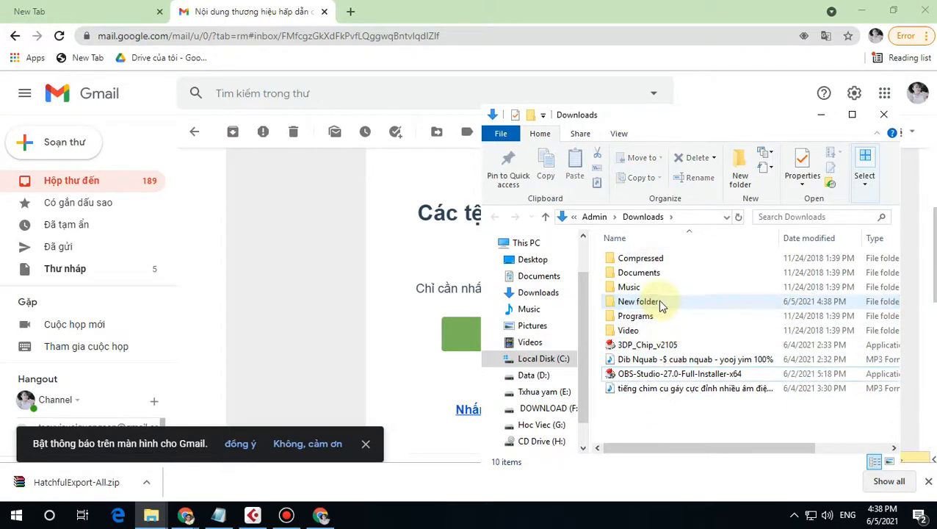
double_click(660, 302)
click(860, 113)
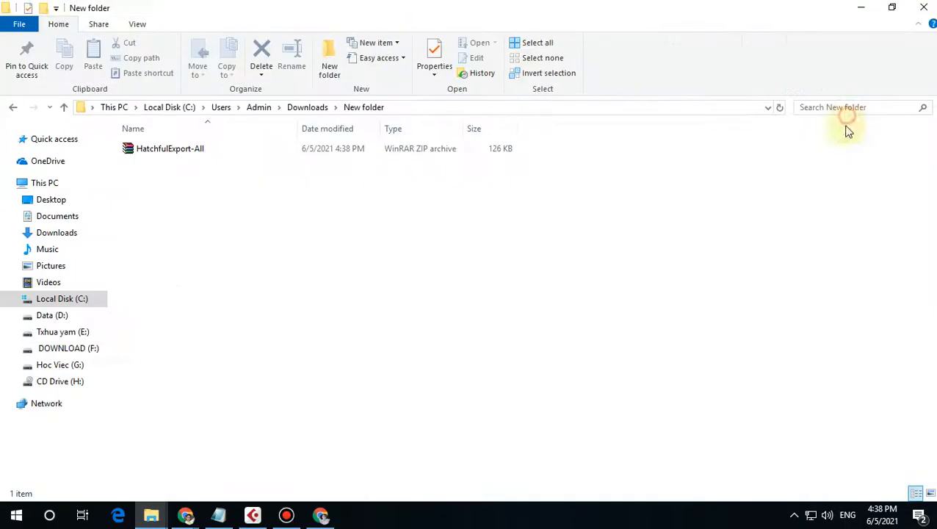
Step: Extract the zip there, view as Large icons, and open twitter_profile_image.png
right_click(220, 147)
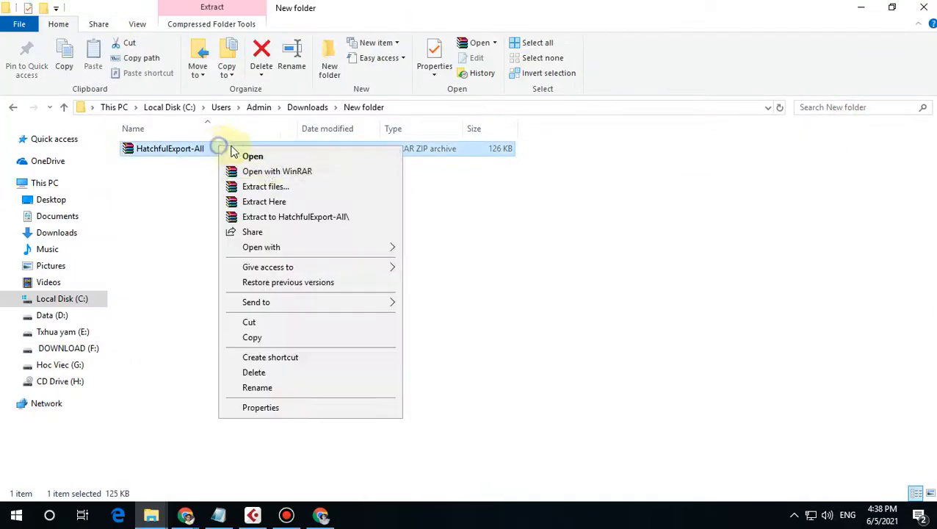
click(278, 202)
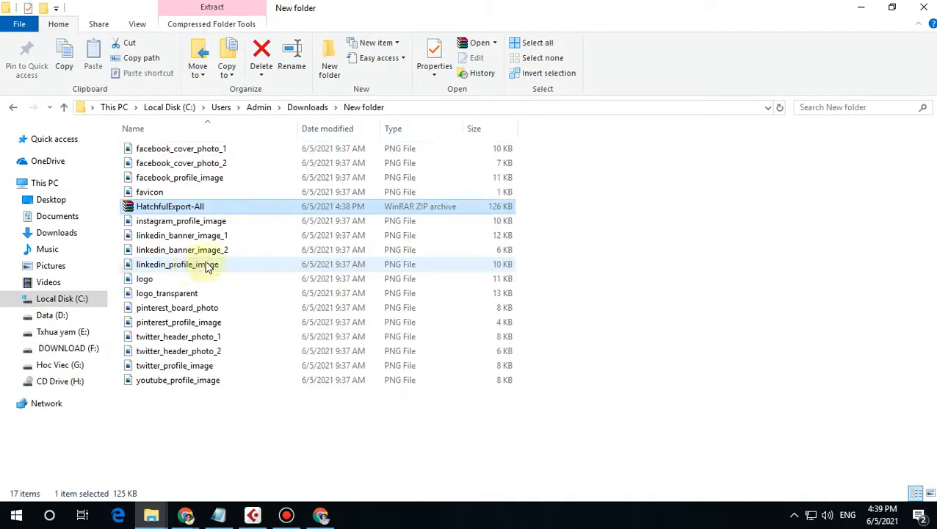
click(930, 492)
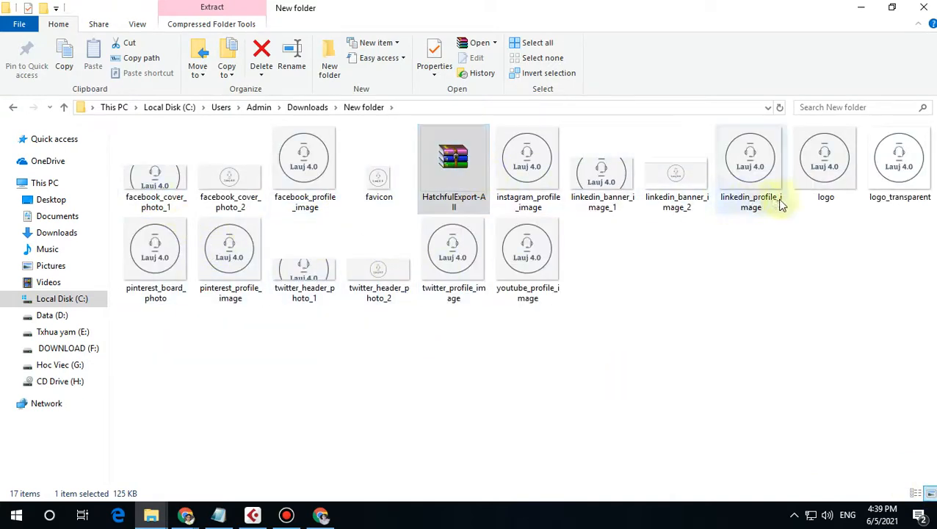
click(455, 254)
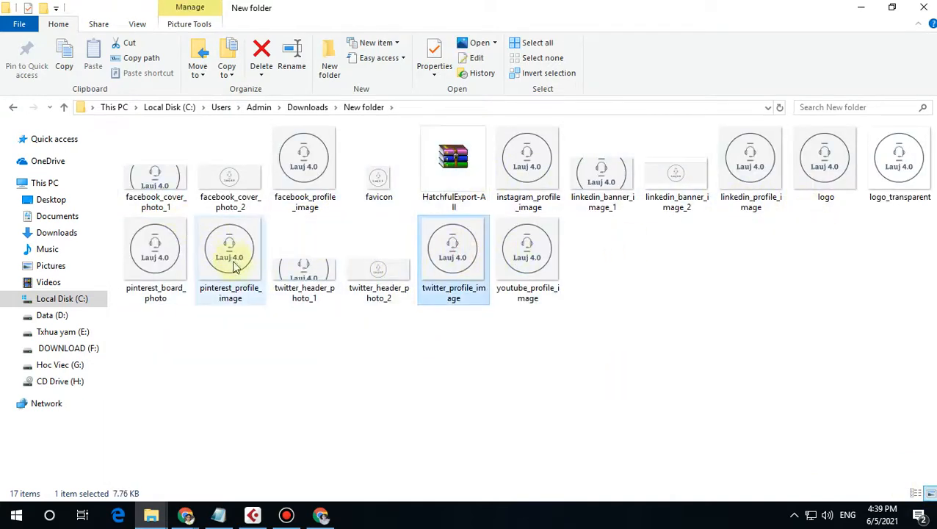
click(288, 176)
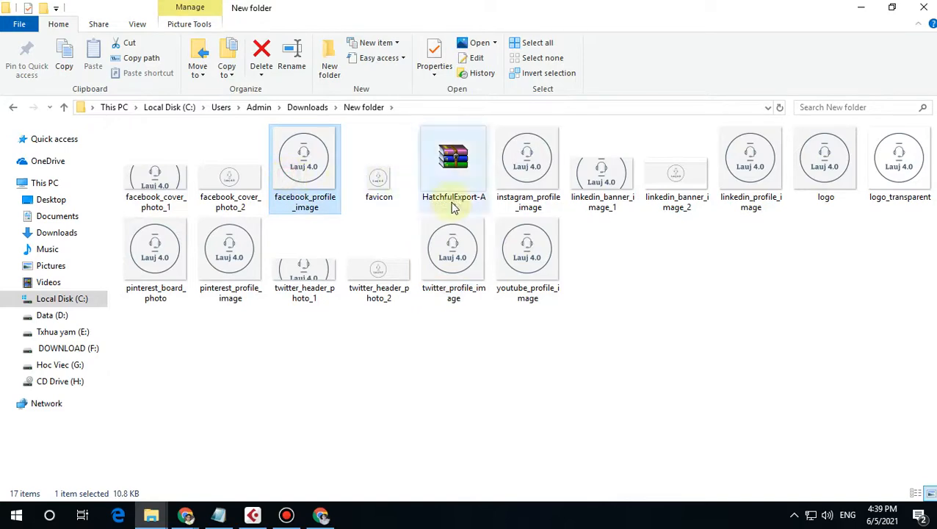
double_click(441, 247)
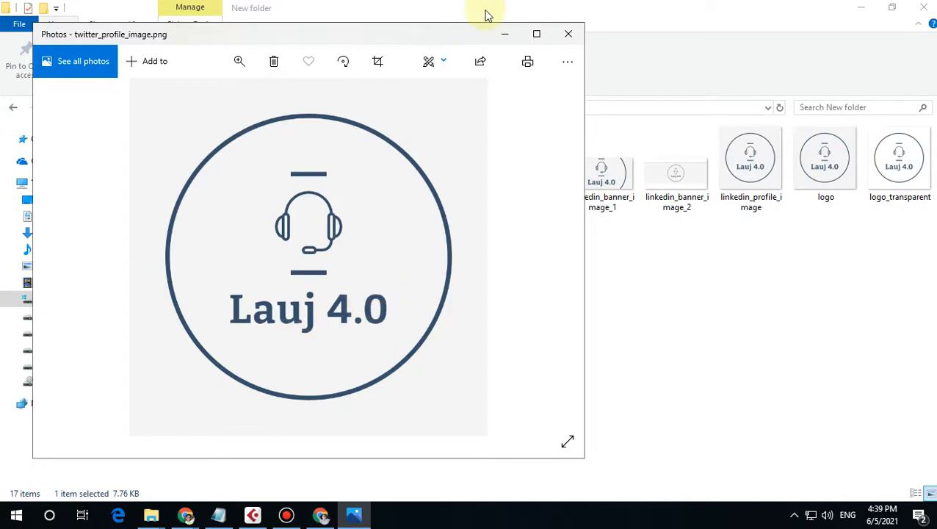
Step: Close the Photos preview of twitter_profile_image.png
click(568, 35)
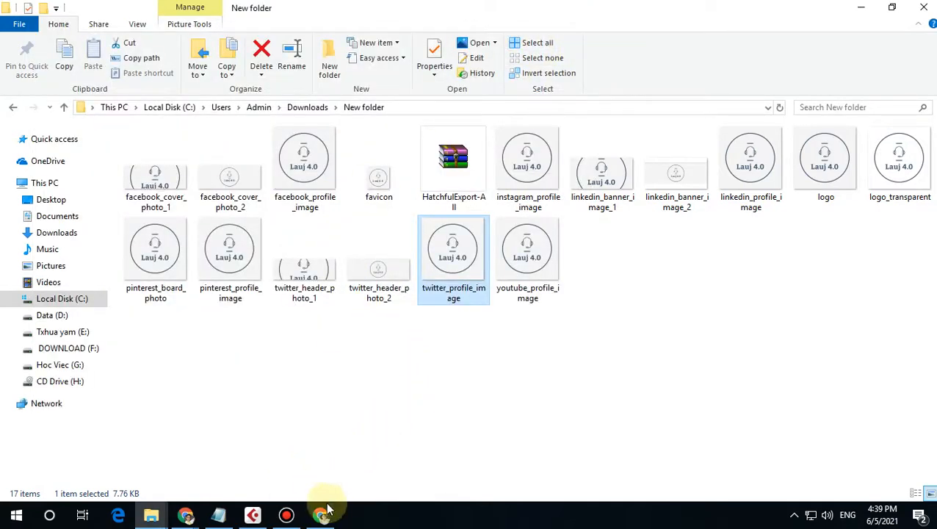
Step: Close the Gmail tab and open YouTube from the new-tab shortcuts
click(329, 468)
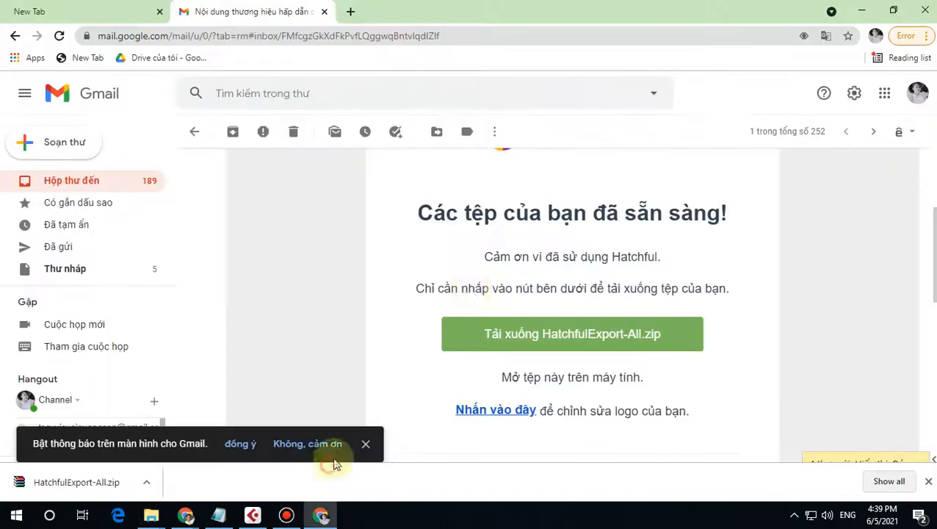
click(105, 9)
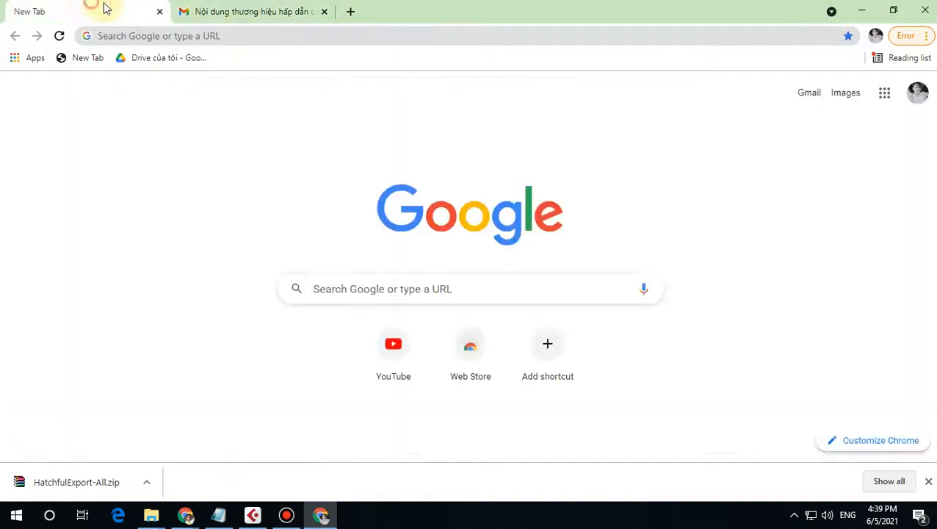
click(244, 19)
click(350, 11)
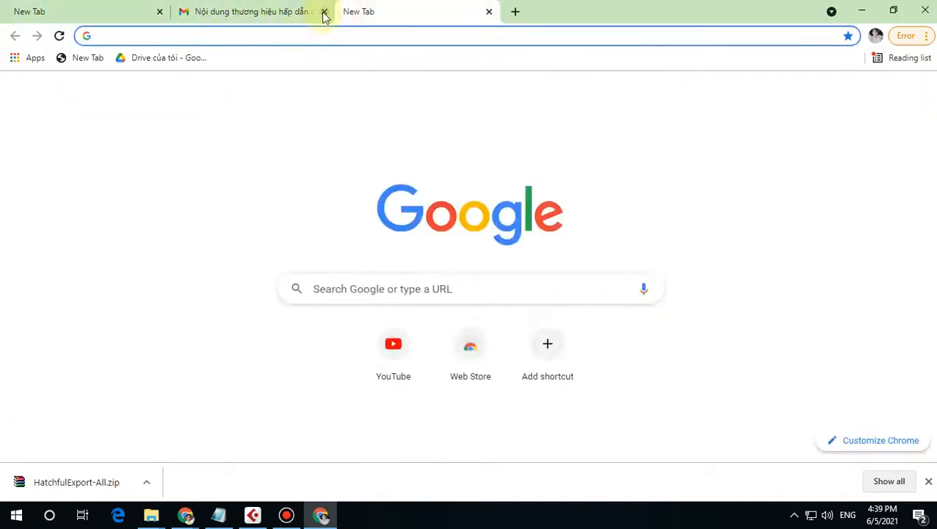
click(323, 13)
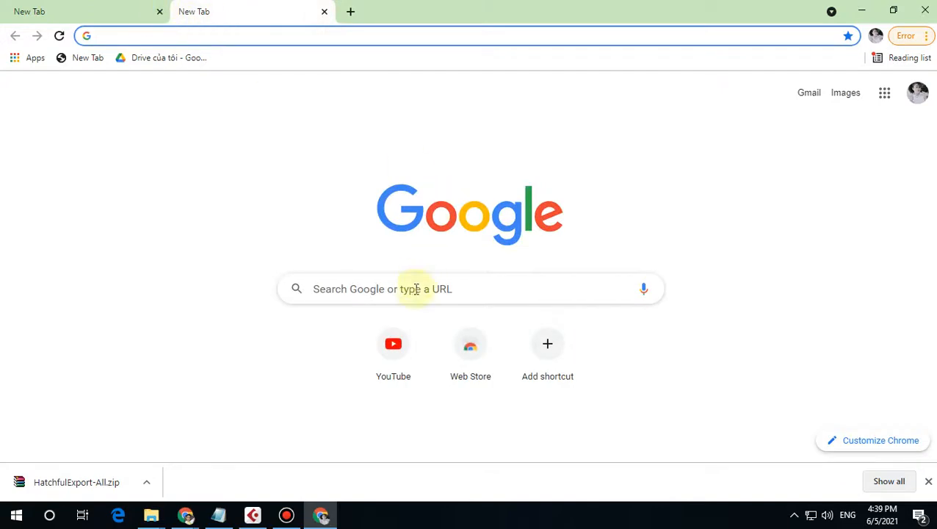
click(403, 357)
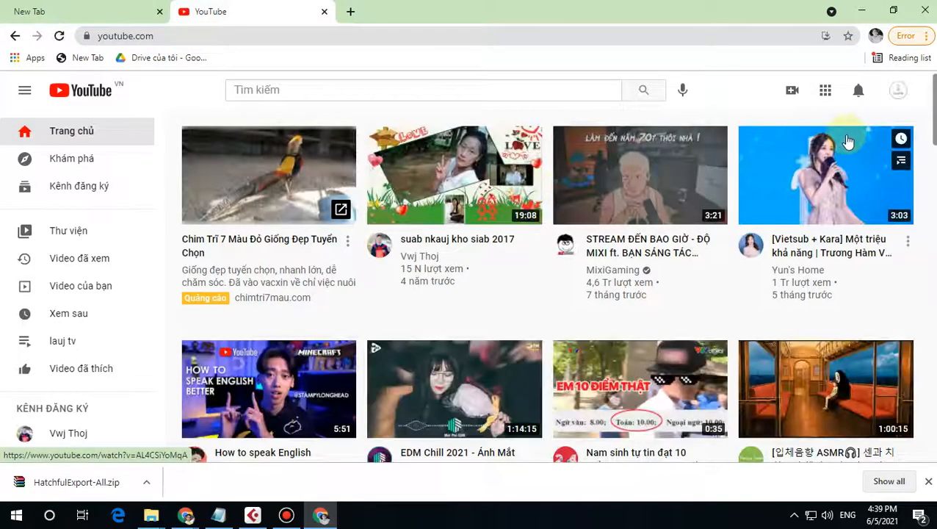
scroll(277, 330, down, 2)
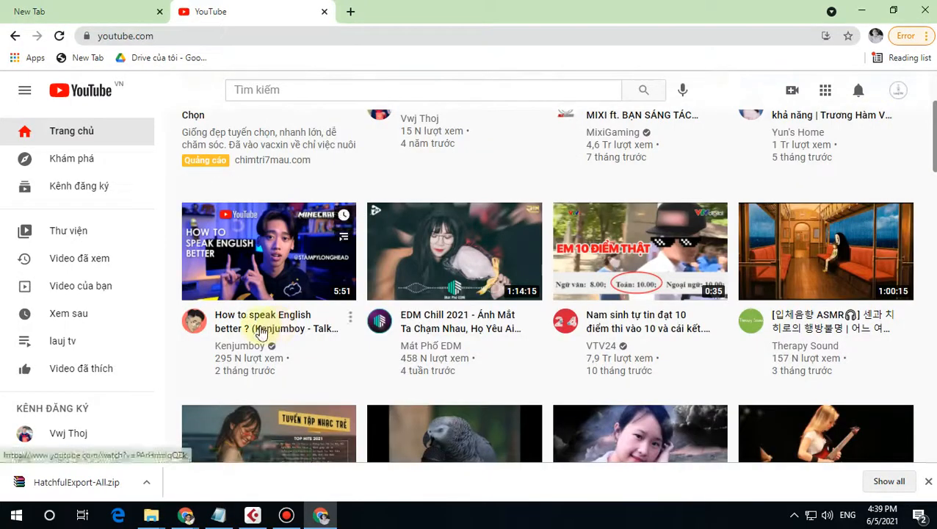
scroll(278, 330, down, 3)
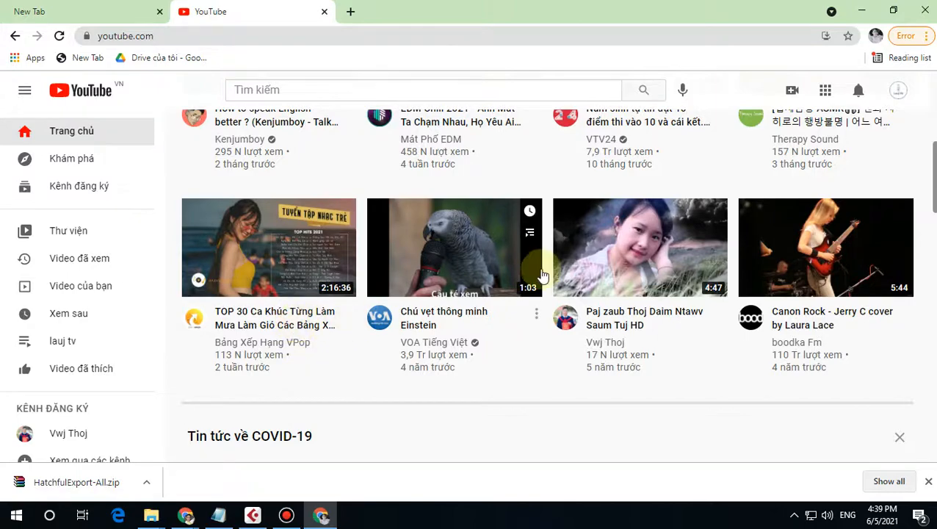
scroll(271, 345, up, 4)
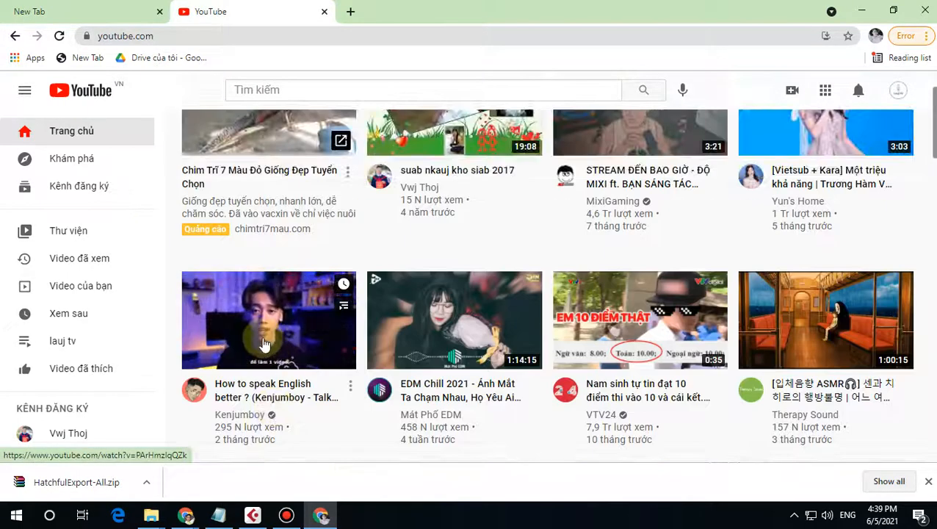
Step: Minimize Chrome and File Explorer, and close the Notepad note
click(865, 13)
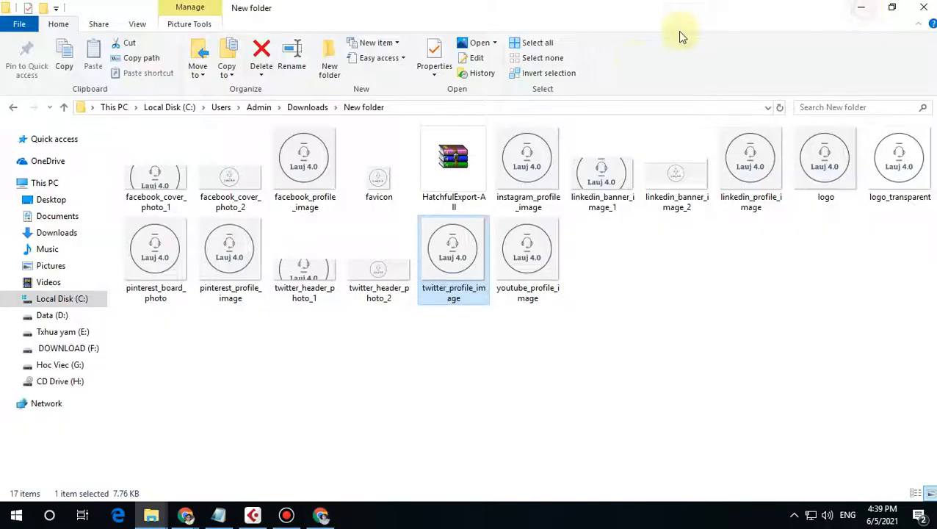
click(859, 10)
click(854, 7)
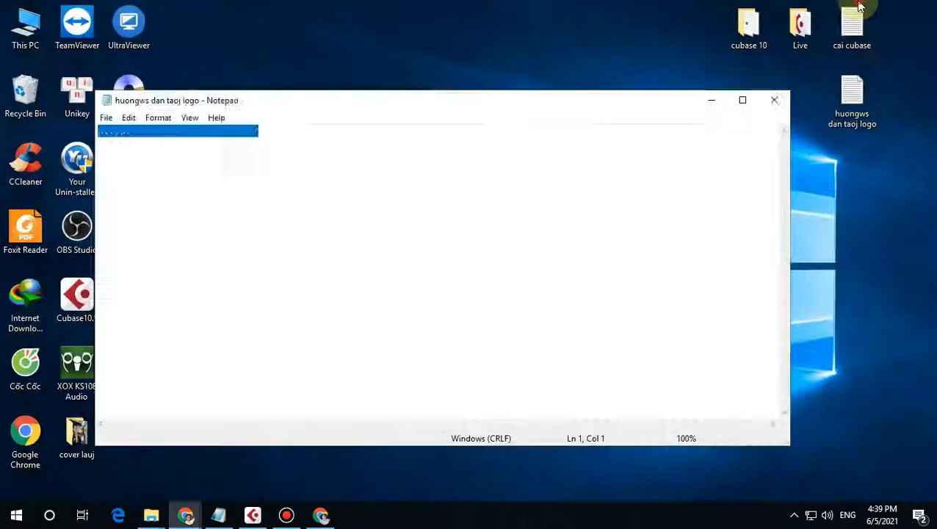
click(775, 101)
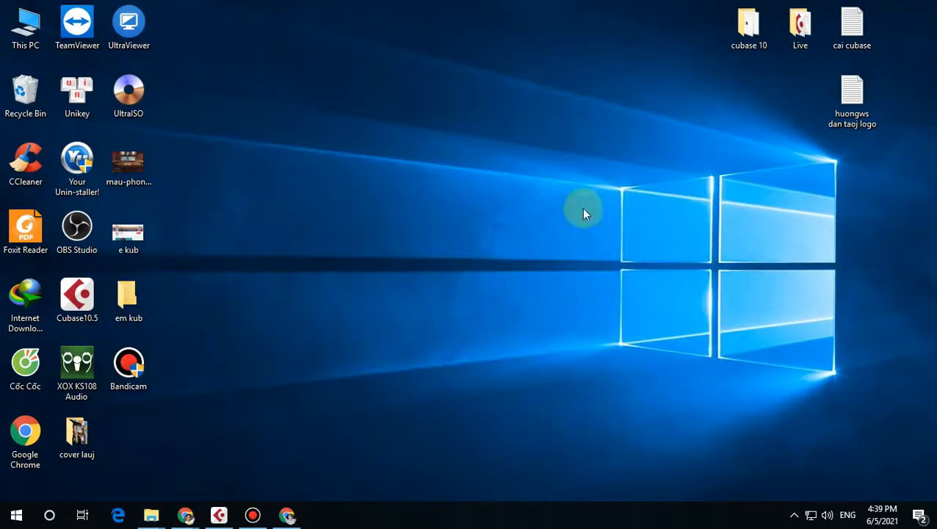